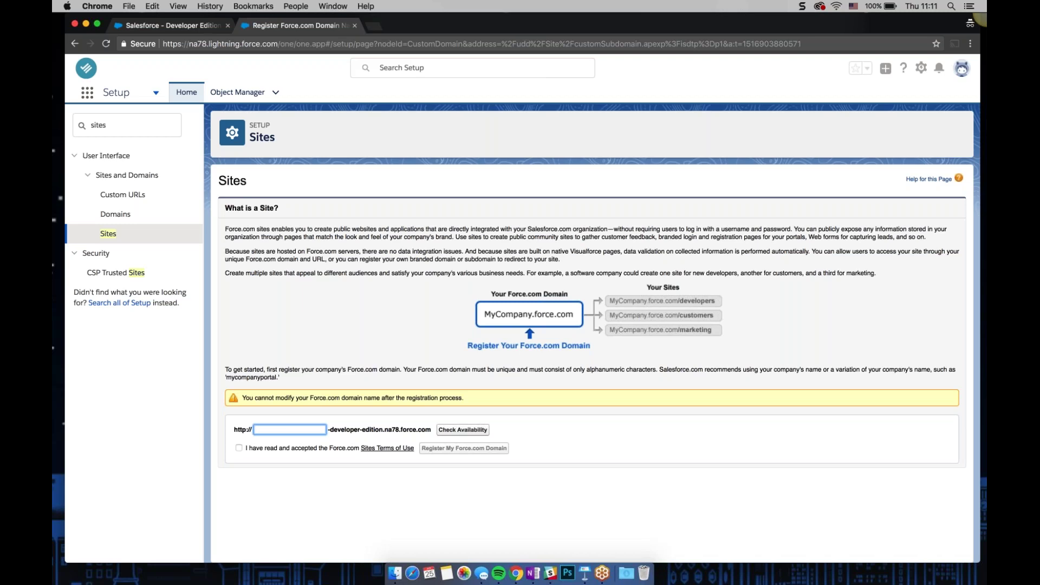
Enter trsharingwebinar as the Force.com domain name and check its availability.
{"action": "type", "text": "trsharingweibar"}
{"action": "key", "text": "Left"}
{"action": "key", "text": "Left"}
{"action": "key", "text": "Left"}
{"action": "key", "text": "BackSpace"}
{"action": "key", "text": "Right"}
{"action": "type", "text": "in"}
{"action": "left_click", "coordinate": [456, 432]}
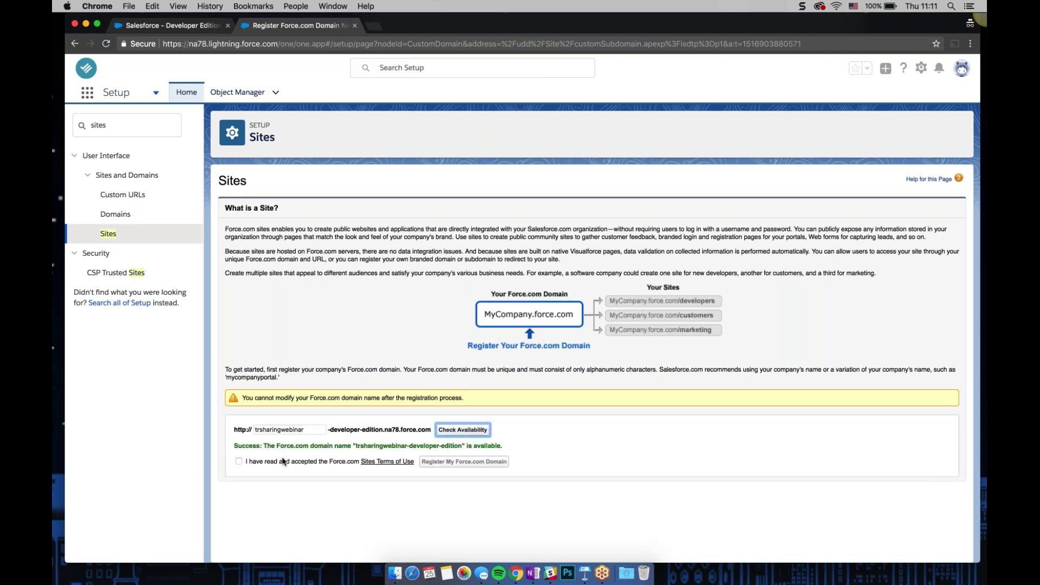
Accept the Force.com Sites Terms of Use and register the domain, confirming the registration.
{"action": "left_click", "coordinate": [238, 461]}
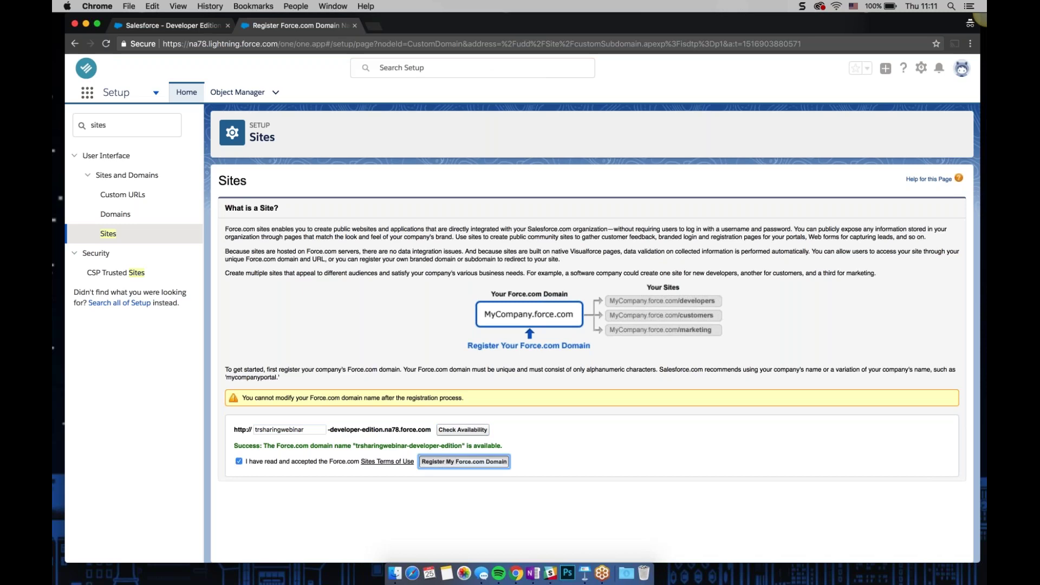
{"action": "left_click", "coordinate": [439, 463]}
{"action": "left_click", "coordinate": [633, 121]}
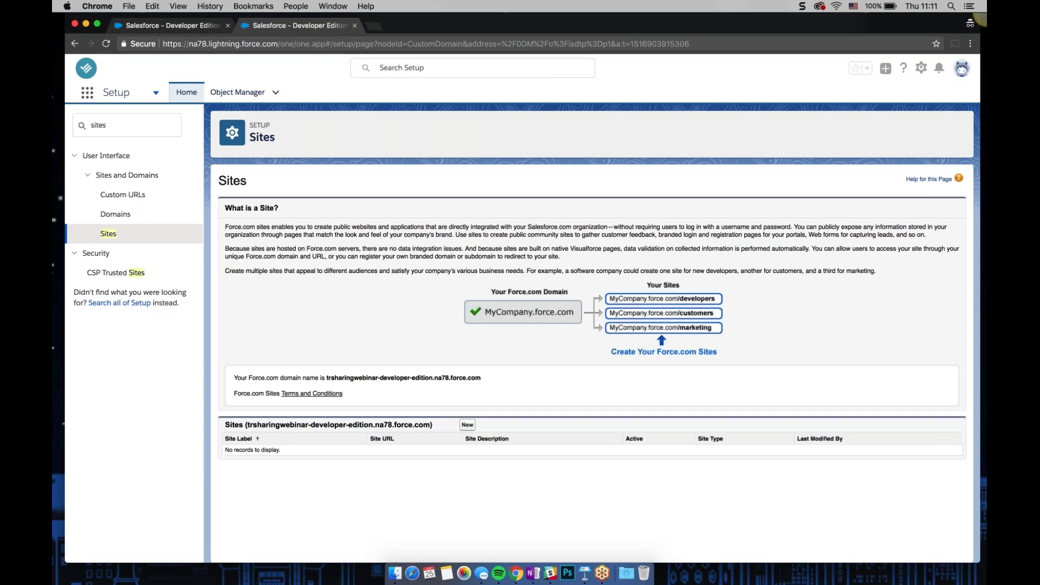
Switch to Keynote and present the slides through to Step 2: Create Site, leaving the slideshow there.
{"action": "left_click", "coordinate": [583, 570]}
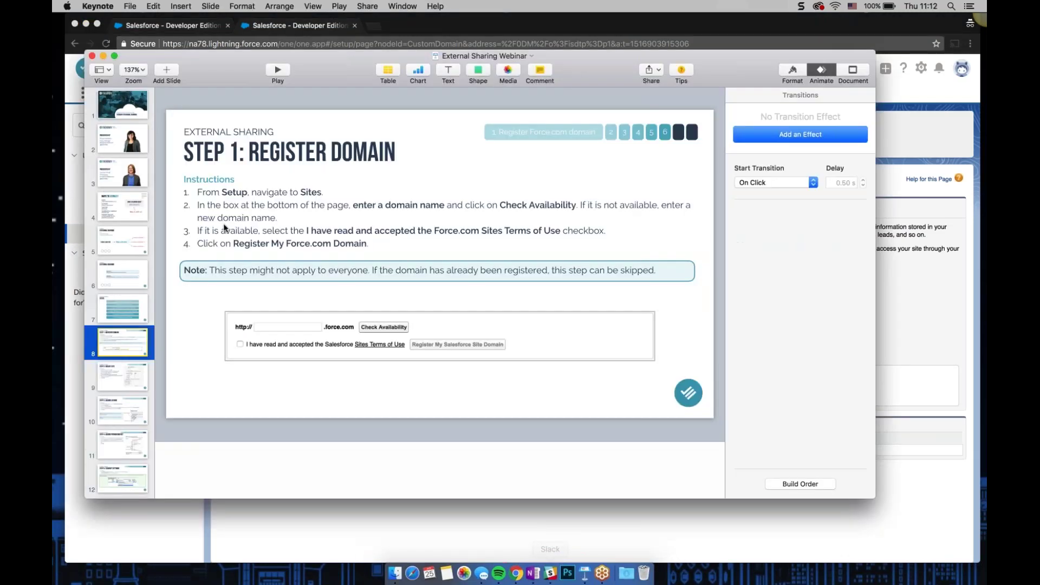
{"action": "left_click", "coordinate": [274, 69]}
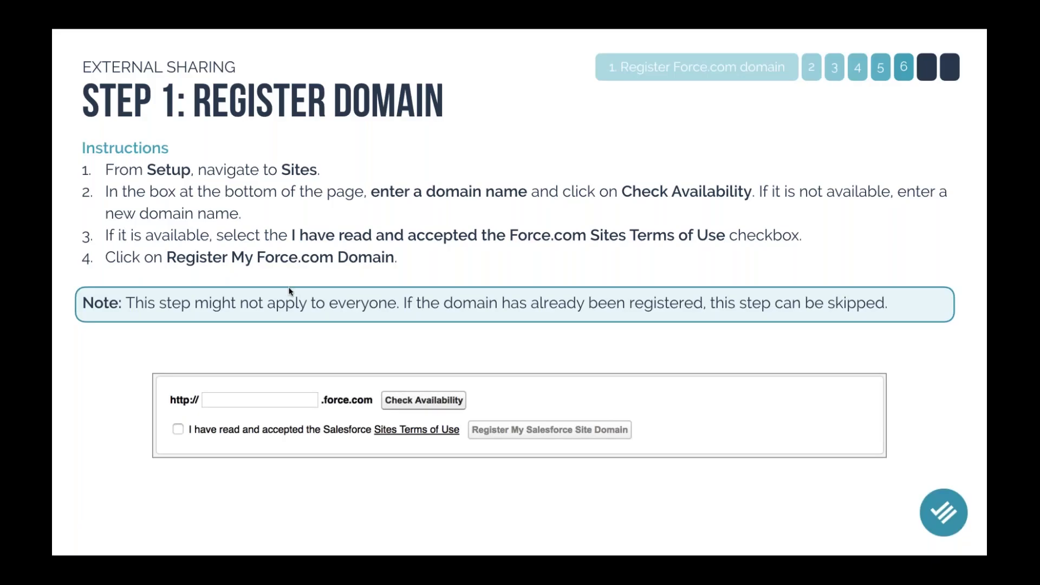
{"action": "left_click", "coordinate": [289, 291]}
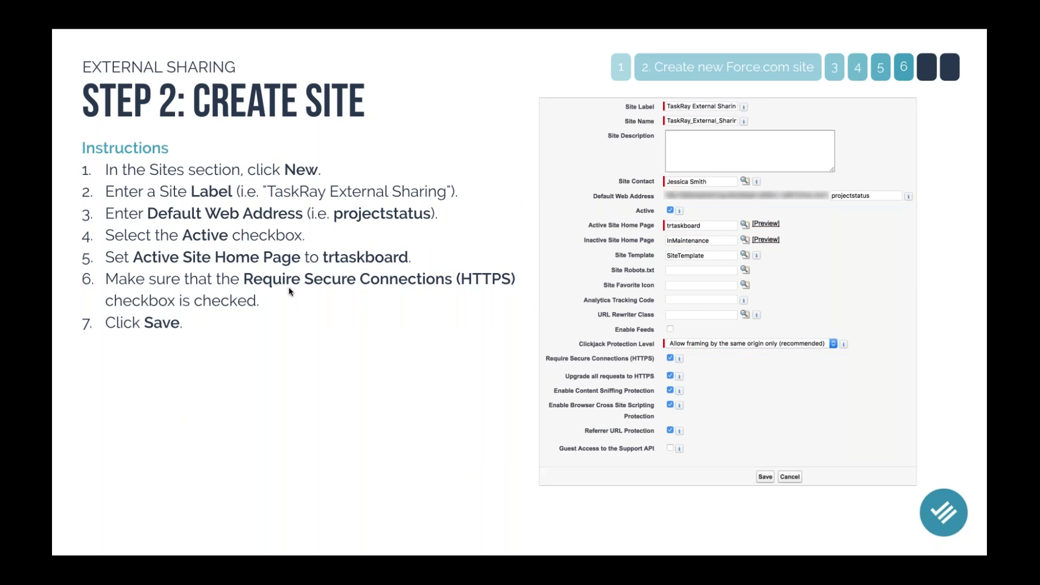
{"action": "key", "text": "Escape"}
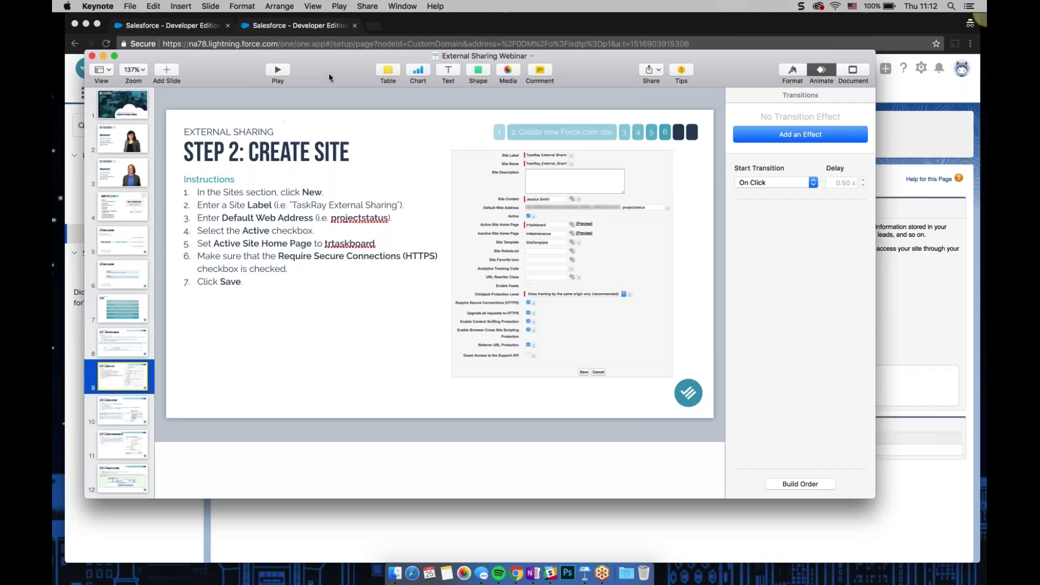
Start a new Force.com site in Chrome and arrange its form side by side with the Keynote instructions.
{"action": "left_click_drag", "start_coordinate": [328, 75], "coordinate": [558, 105]}
{"action": "left_click_drag", "start_coordinate": [494, 96], "coordinate": [415, 98]}
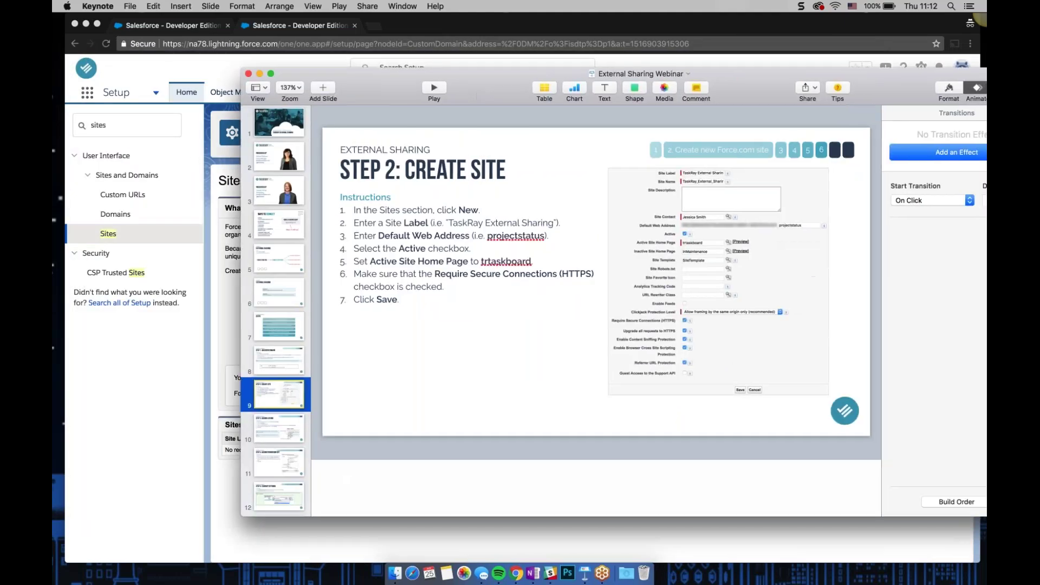
{"action": "left_click", "coordinate": [178, 322]}
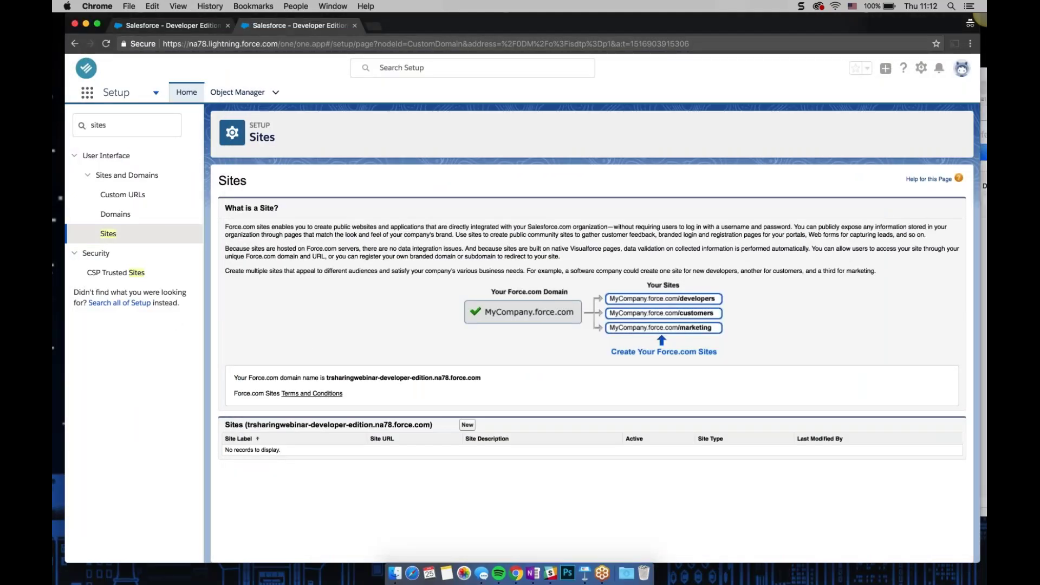
{"action": "left_click", "coordinate": [468, 426]}
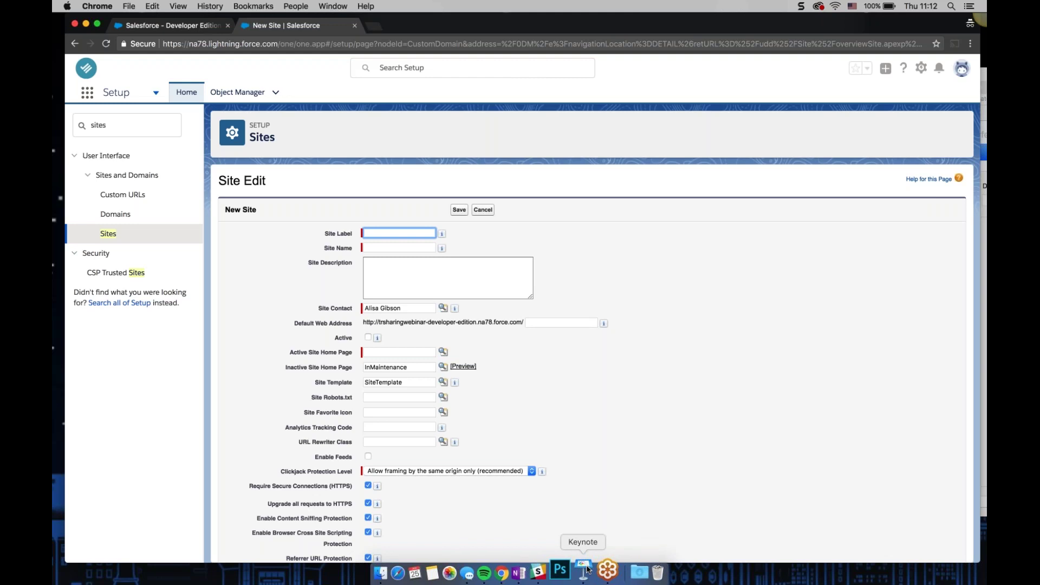
{"action": "left_click_drag", "start_coordinate": [979, 495], "coordinate": [576, 493]}
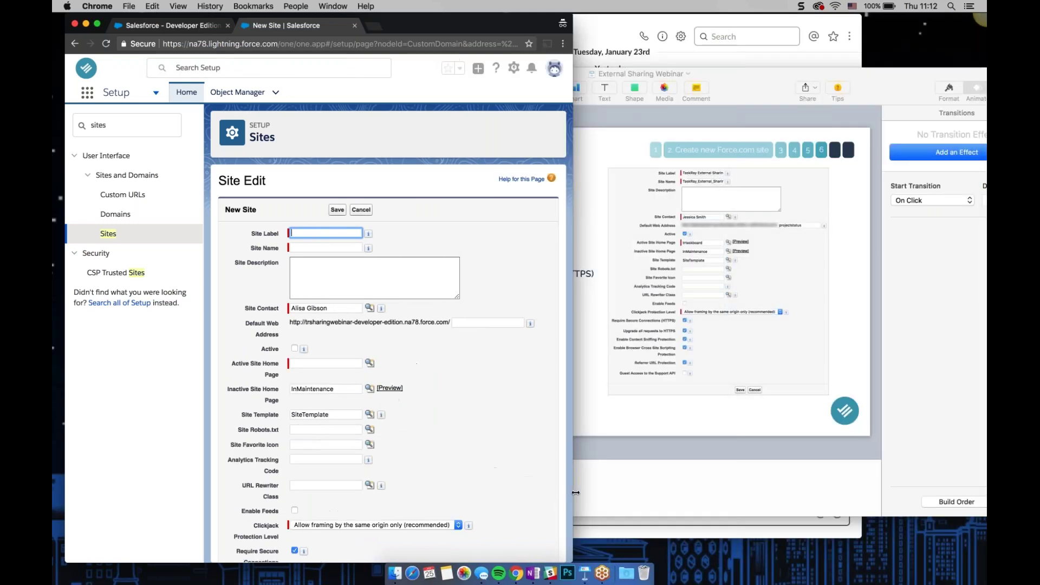
{"action": "left_click_drag", "start_coordinate": [730, 75], "coordinate": [809, 76]}
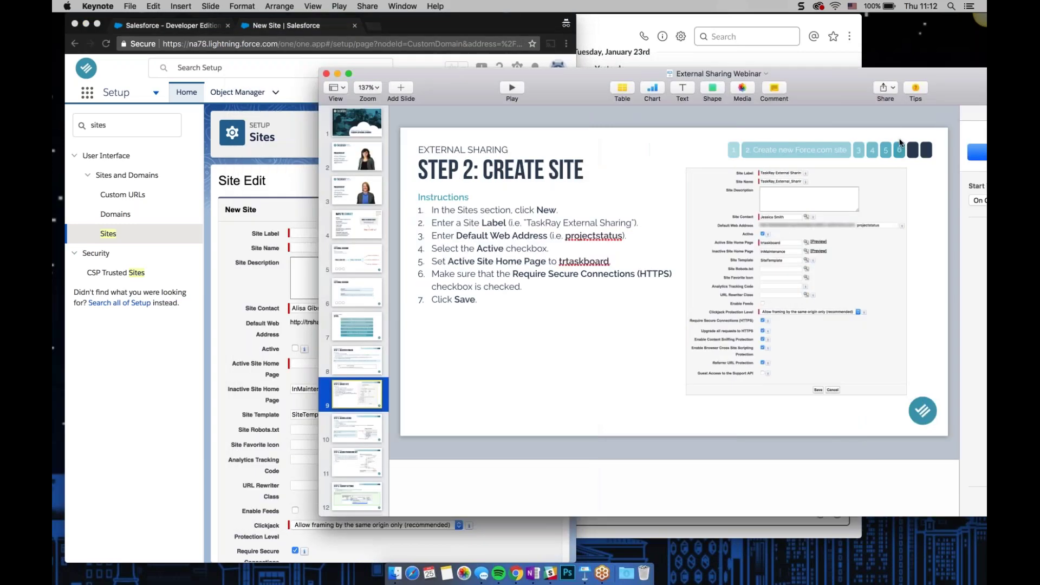
{"action": "scroll", "coordinate": [416, 260], "scroll_direction": "right", "scroll_amount": 2}
Give the new site the label TaskRay External Sharing.
{"action": "left_click", "coordinate": [215, 274]}
{"action": "type", "text": "Taskr"}
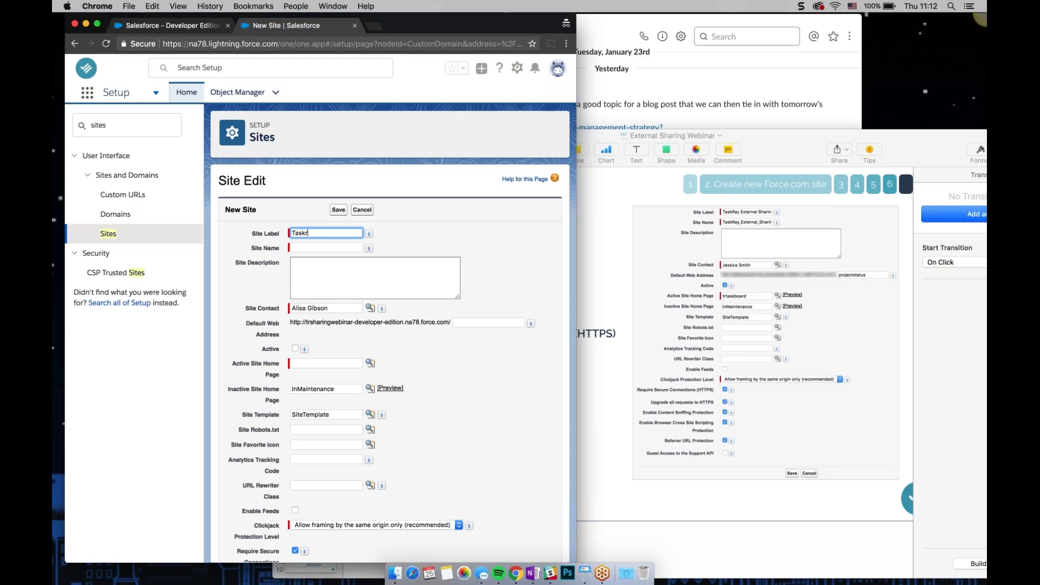
{"action": "type", "text": "ay External Sharing"}
{"action": "key", "text": "Tab"}
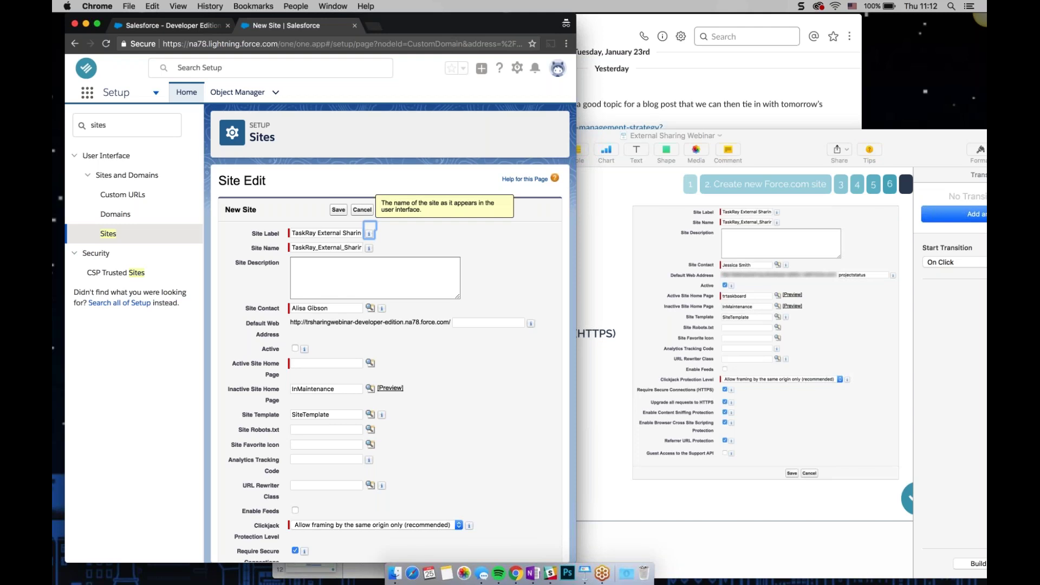
Choose the site contact through the user lookup.
{"action": "key", "text": "Tab"}
{"action": "key", "text": "Tab"}
{"action": "key", "text": "Tab"}
{"action": "key", "text": "Tab"}
{"action": "key", "text": "Tab"}
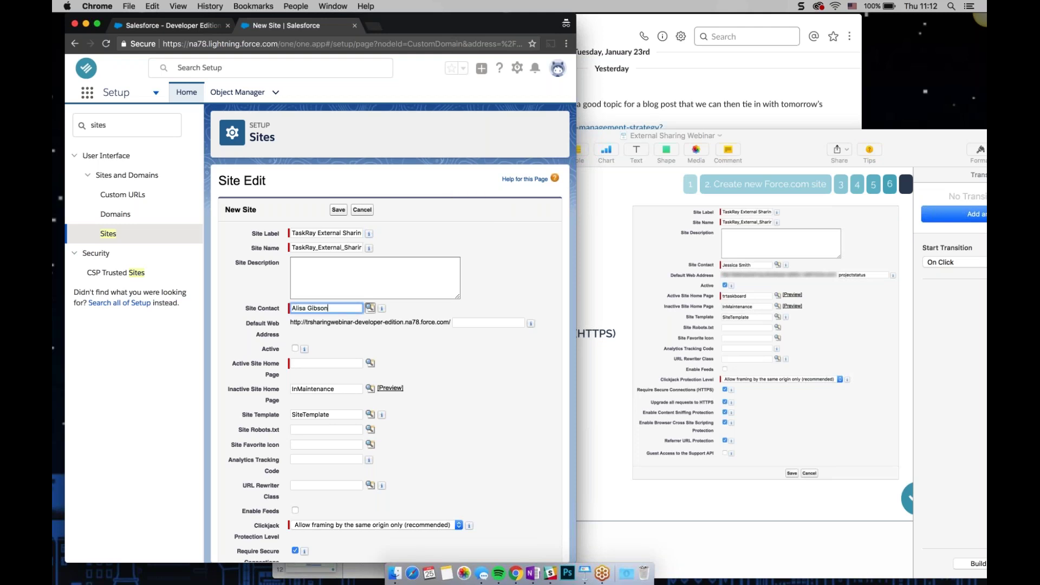
{"action": "key", "text": "Return"}
{"action": "key", "text": "Tab"}
{"action": "key", "text": "Tab"}
{"action": "key", "text": "Tab"}
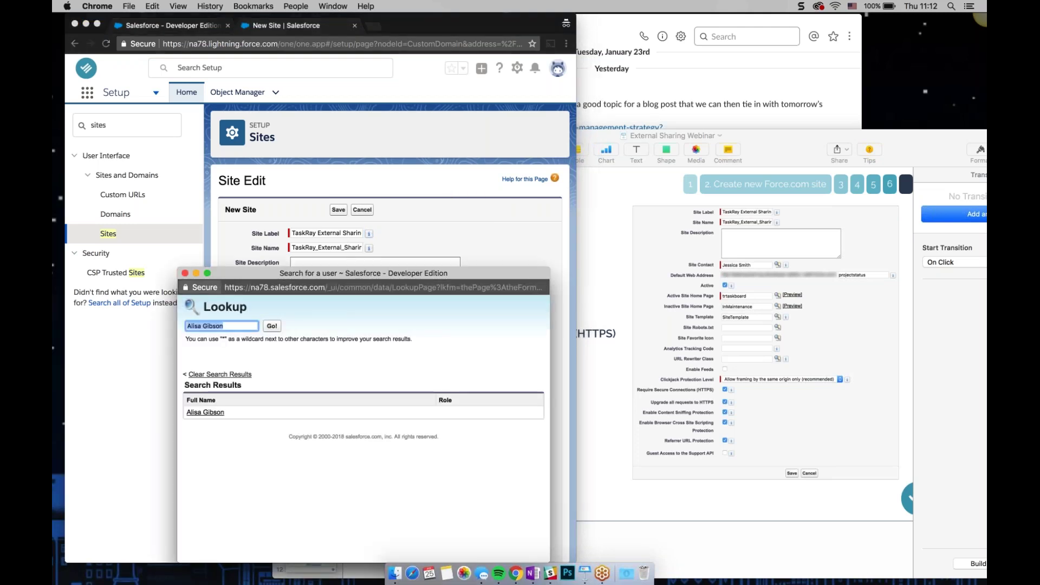
{"action": "key", "text": "Return"}
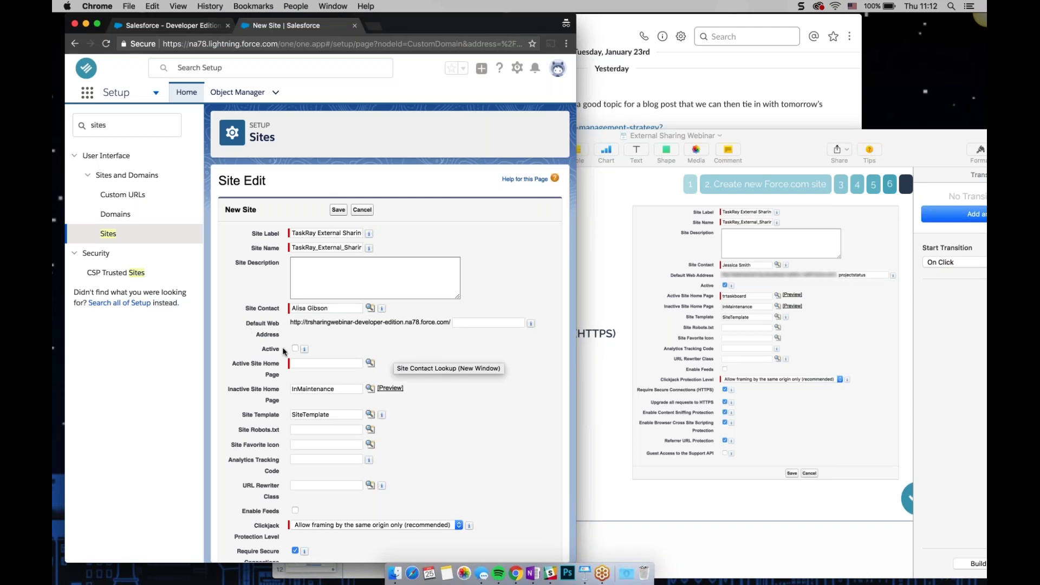
Set the default web address path to projectstatus and select trtaskboard as the active site home page.
{"action": "key", "text": "Tab"}
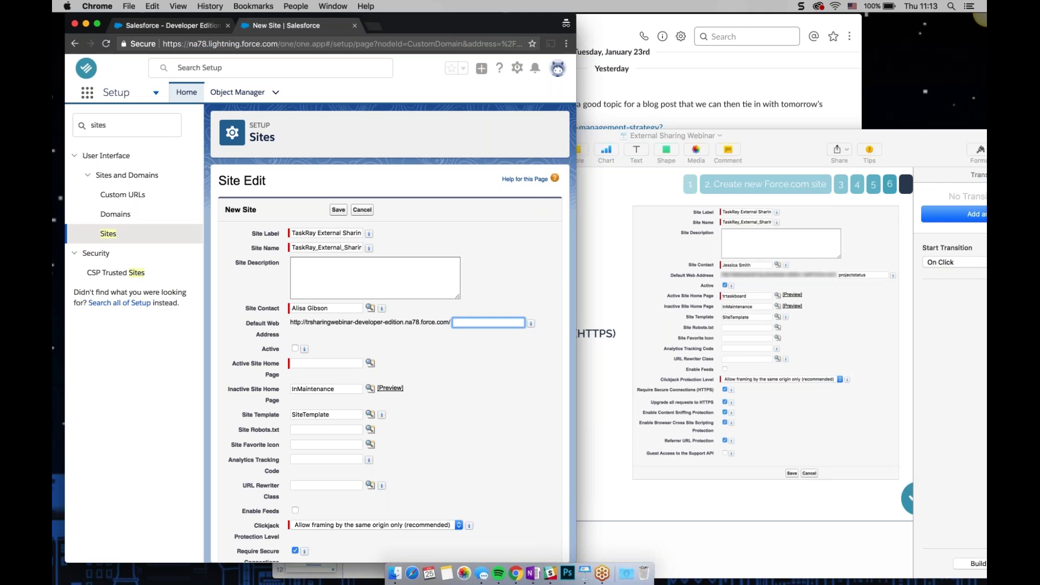
{"action": "type", "text": "projectstatus"}
{"action": "left_click", "coordinate": [370, 363]}
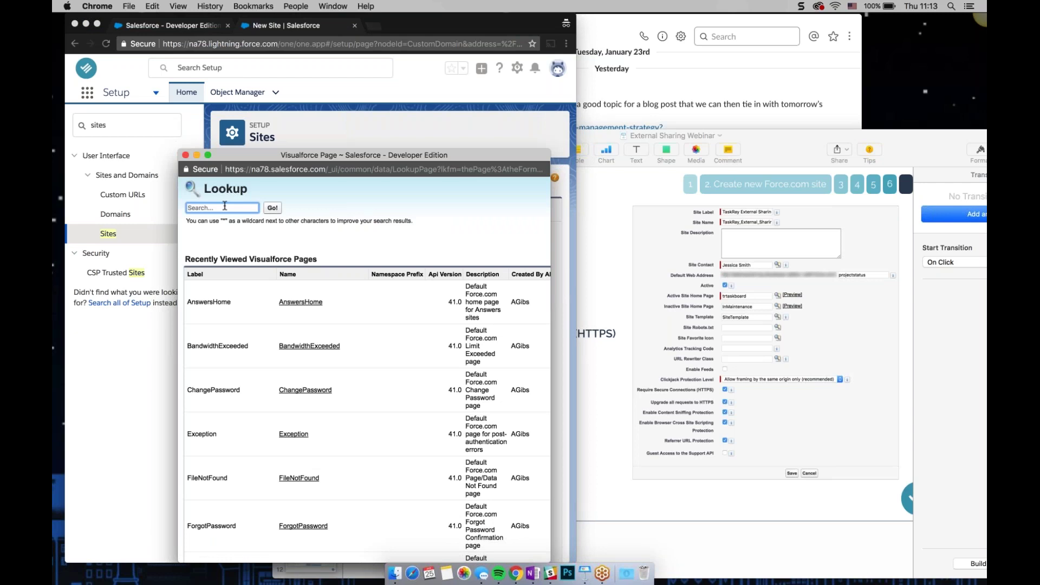
{"action": "type", "text": "trtaskboard"}
{"action": "key", "text": "Return"}
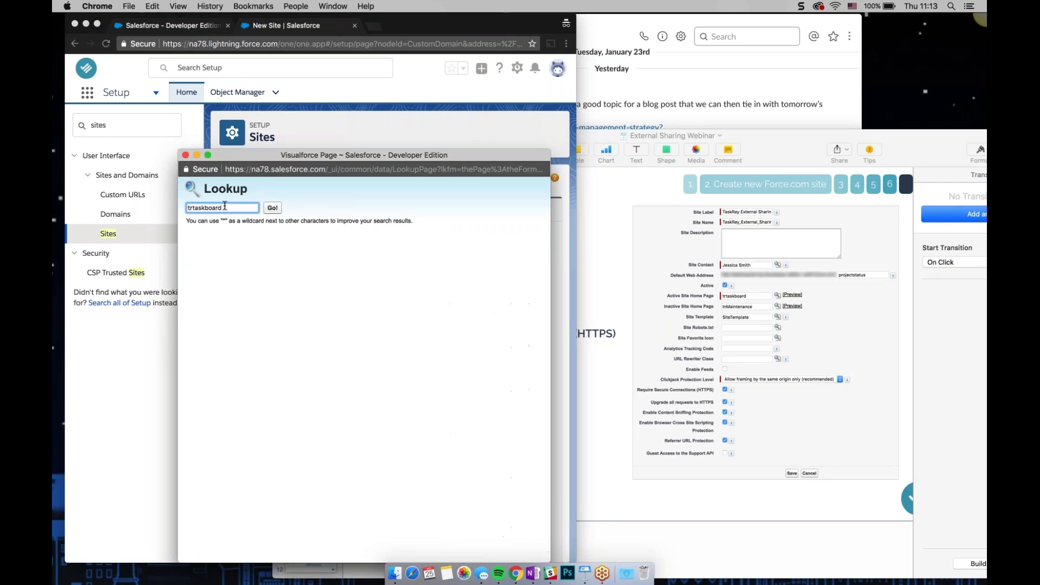
{"action": "left_click", "coordinate": [242, 298]}
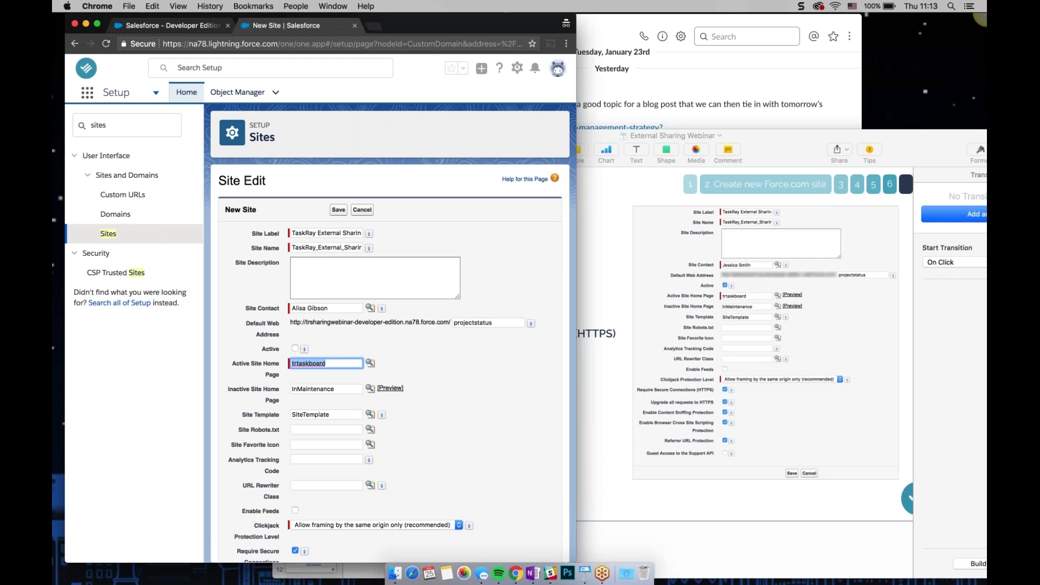
{"action": "left_click_drag", "start_coordinate": [264, 351], "coordinate": [274, 353]}
{"action": "left_click", "coordinate": [230, 350]}
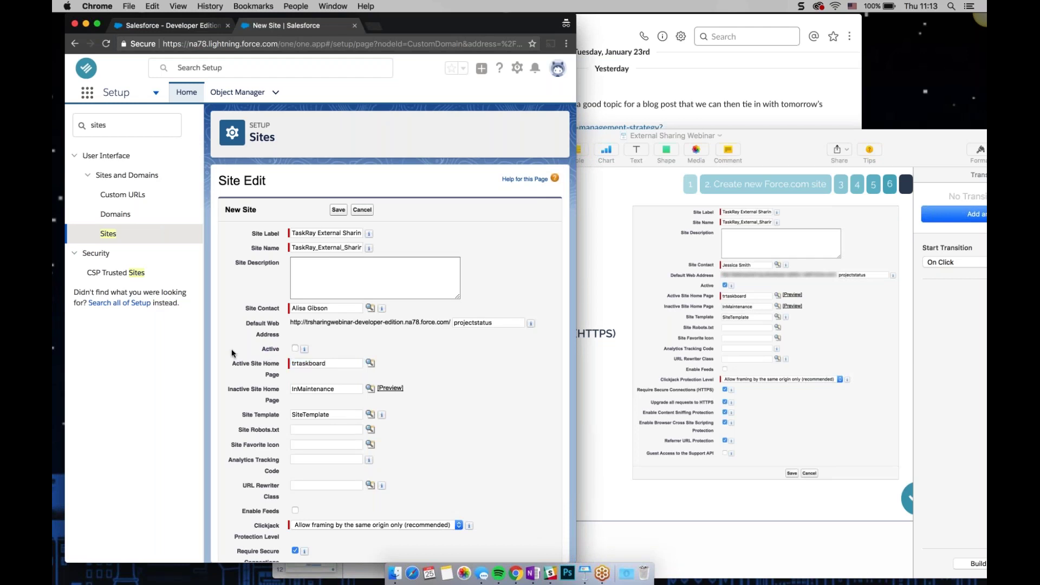
Mark the site as active, check the secure connection (HTTPS) option and save the site.
{"action": "left_click", "coordinate": [295, 348]}
{"action": "scroll", "coordinate": [276, 359], "scroll_direction": "down", "scroll_amount": 3}
{"action": "scroll", "coordinate": [390, 362], "scroll_direction": "down", "scroll_amount": 5}
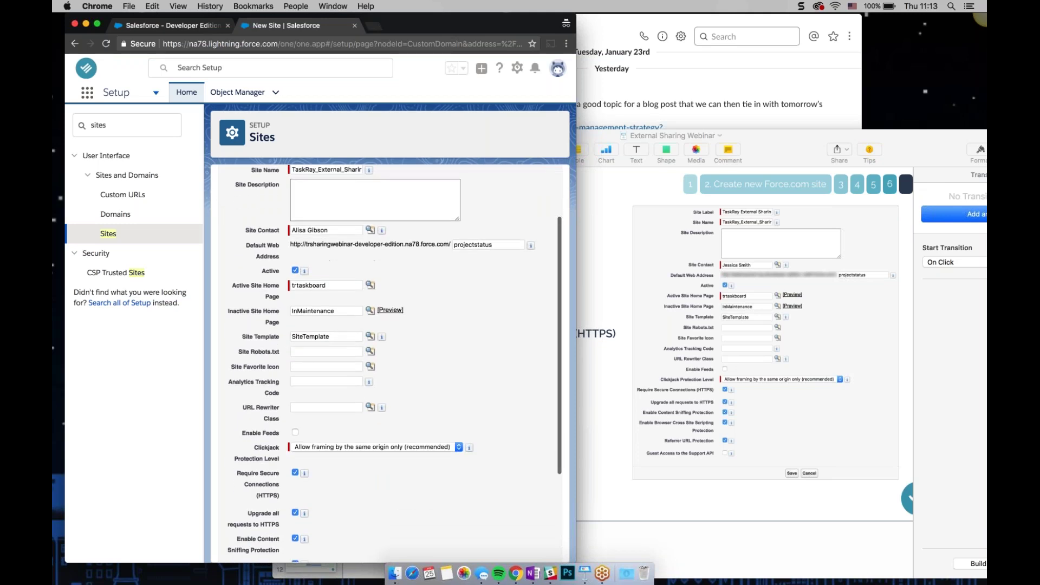
{"action": "scroll", "coordinate": [305, 364], "scroll_direction": "down", "scroll_amount": 3}
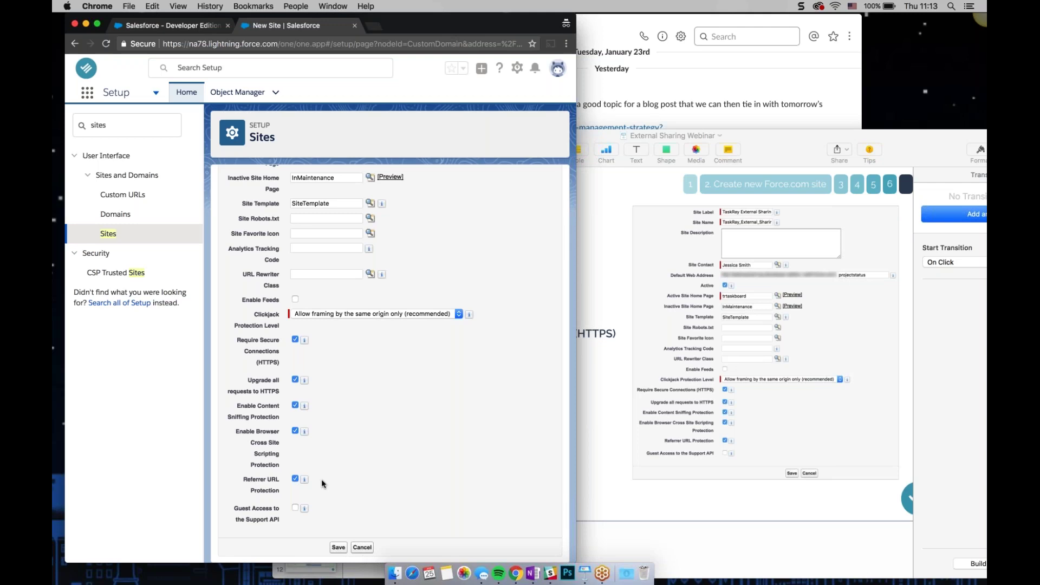
{"action": "left_click", "coordinate": [339, 548]}
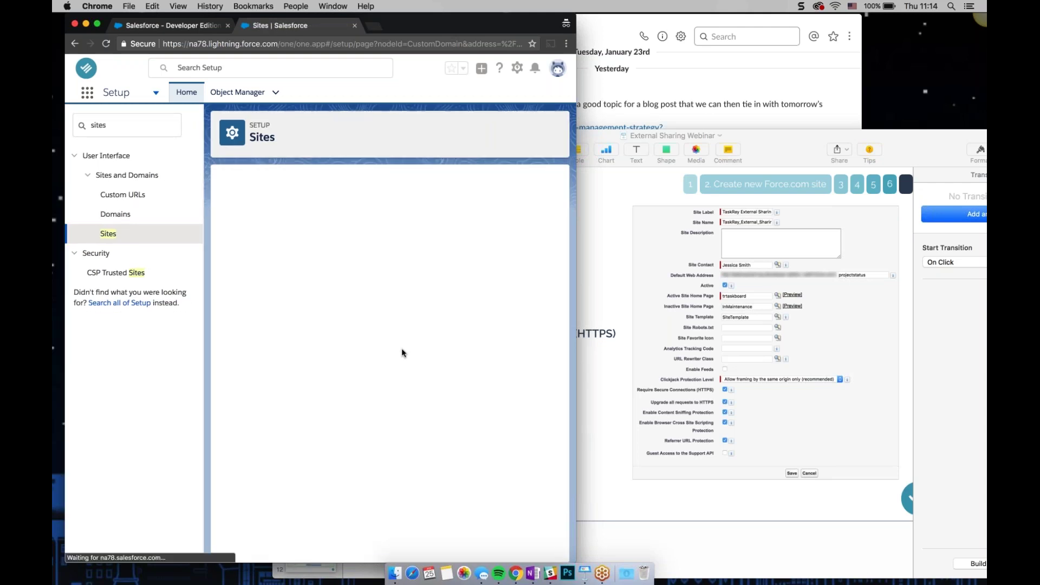
Switch to Keynote and present the slides up to Step 3 on assigning the TaskRay license to the Public Site User.
{"action": "scroll", "coordinate": [417, 352], "scroll_direction": "down", "scroll_amount": 2}
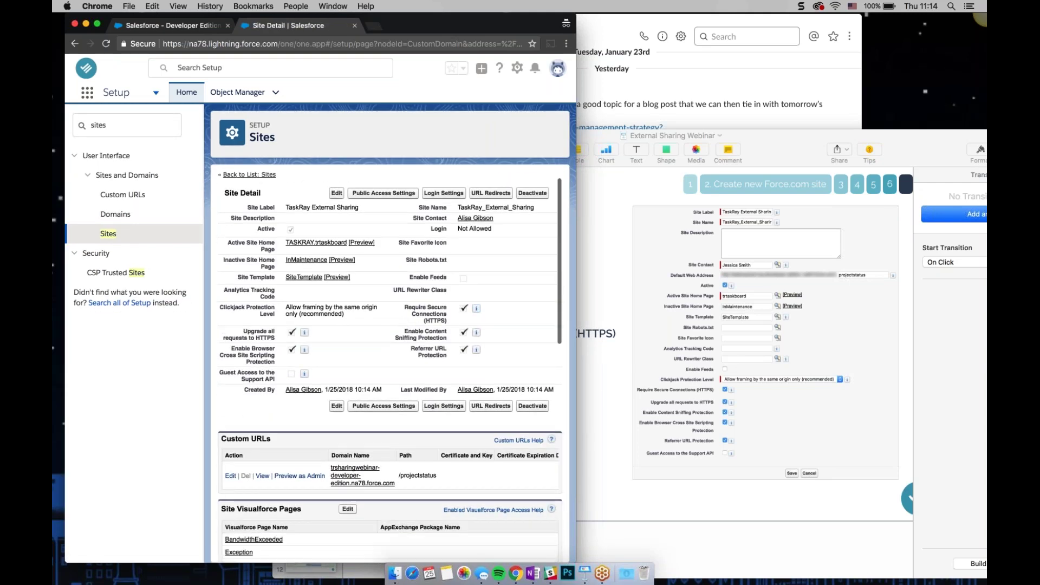
{"action": "left_click", "coordinate": [616, 194]}
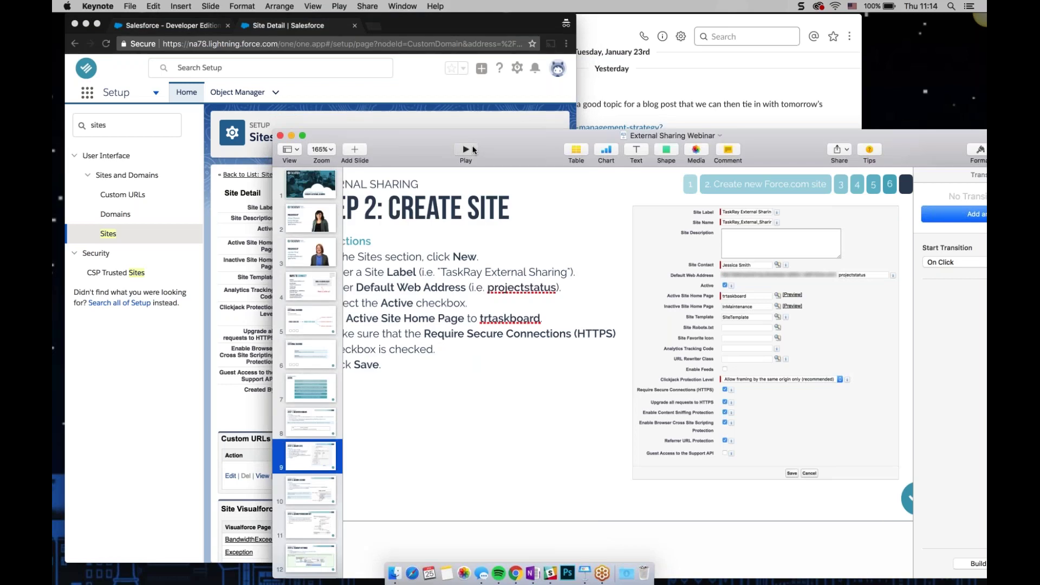
{"action": "left_click", "coordinate": [471, 148]}
{"action": "left_click", "coordinate": [472, 150]}
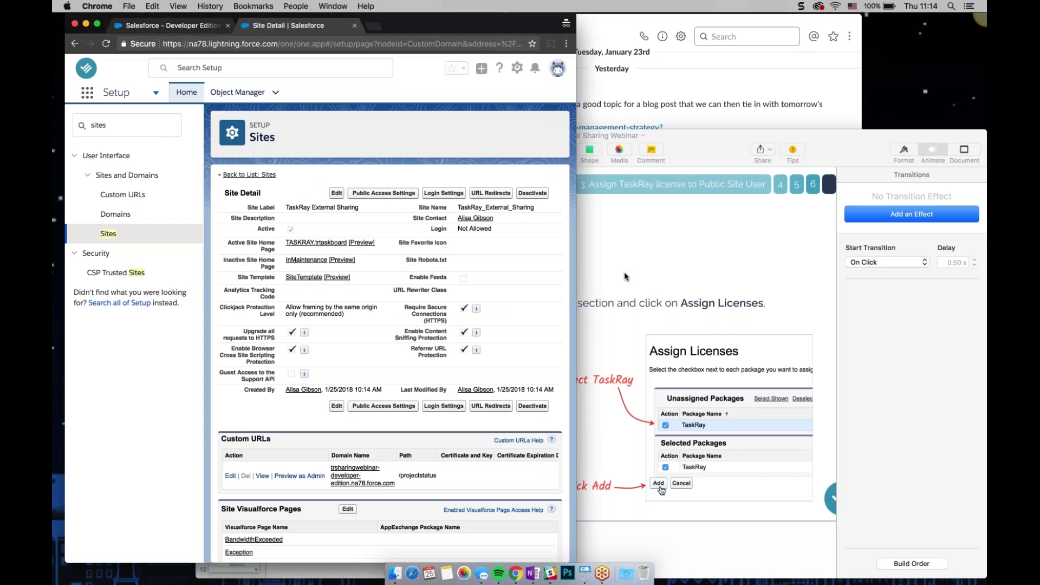
Widen the Chrome window, open the TaskRay External Sharing site's public access settings and look through its profile.
{"action": "left_click_drag", "start_coordinate": [824, 276], "coordinate": [883, 284]}
{"action": "scroll", "coordinate": [408, 318], "scroll_direction": "down", "scroll_amount": 5}
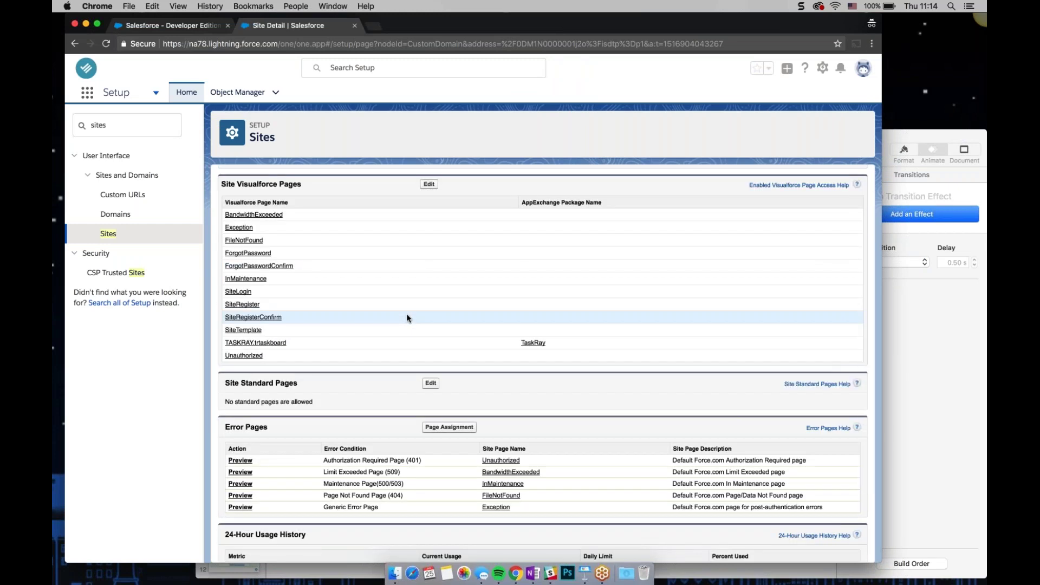
{"action": "scroll", "coordinate": [407, 319], "scroll_direction": "down", "scroll_amount": 3}
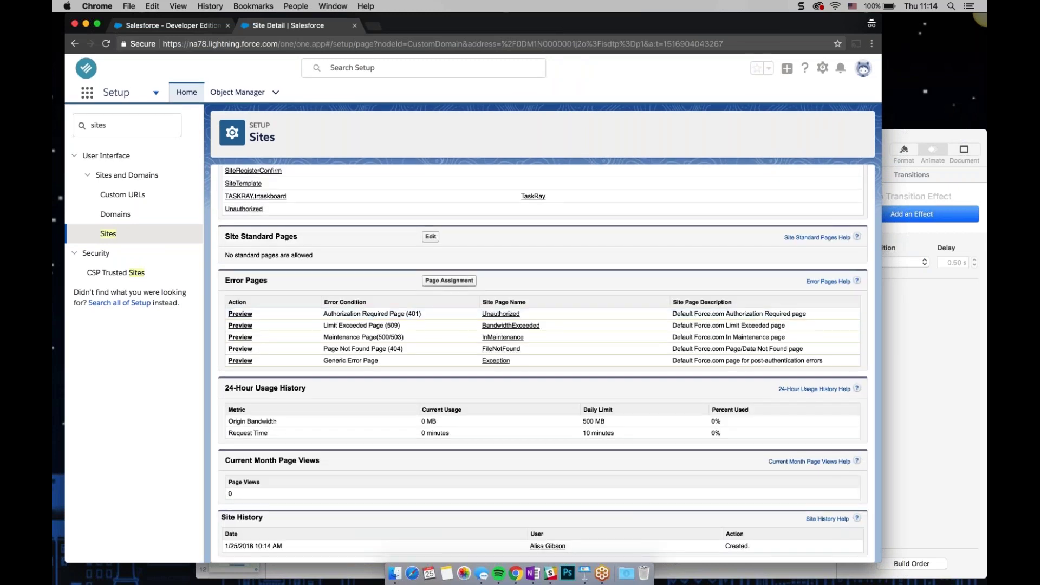
{"action": "scroll", "coordinate": [336, 272], "scroll_direction": "up", "scroll_amount": 2}
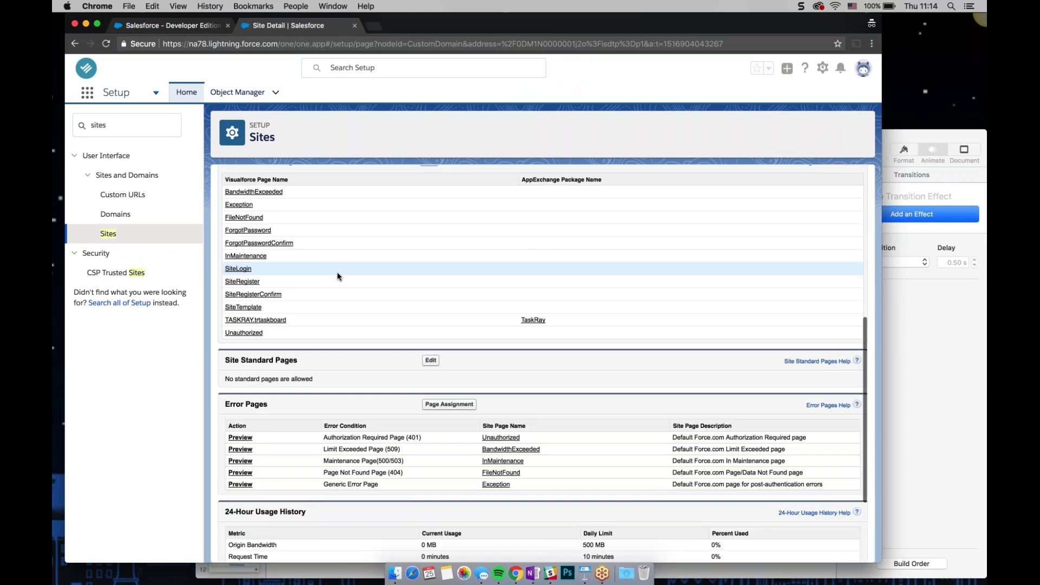
{"action": "scroll", "coordinate": [337, 272], "scroll_direction": "up", "scroll_amount": 3}
{"action": "scroll", "coordinate": [337, 272], "scroll_direction": "down", "scroll_amount": 5}
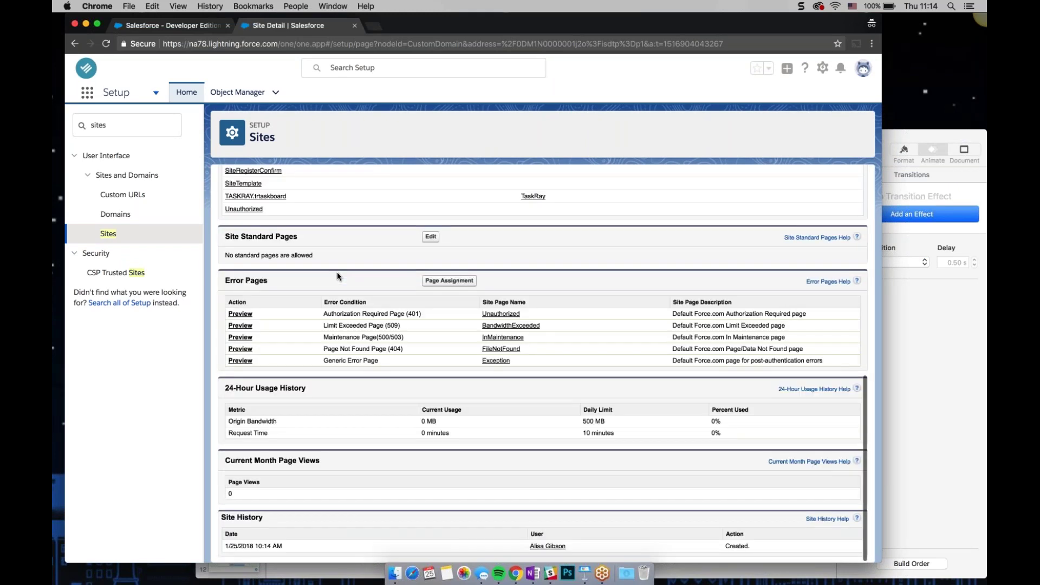
{"action": "scroll", "coordinate": [336, 272], "scroll_direction": "up", "scroll_amount": 10}
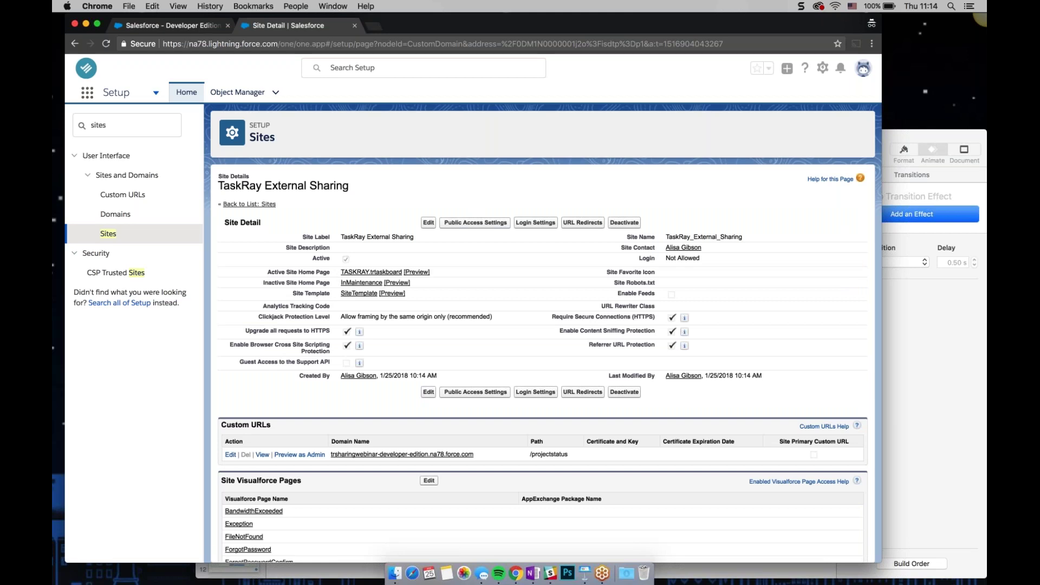
{"action": "left_click", "coordinate": [473, 223]}
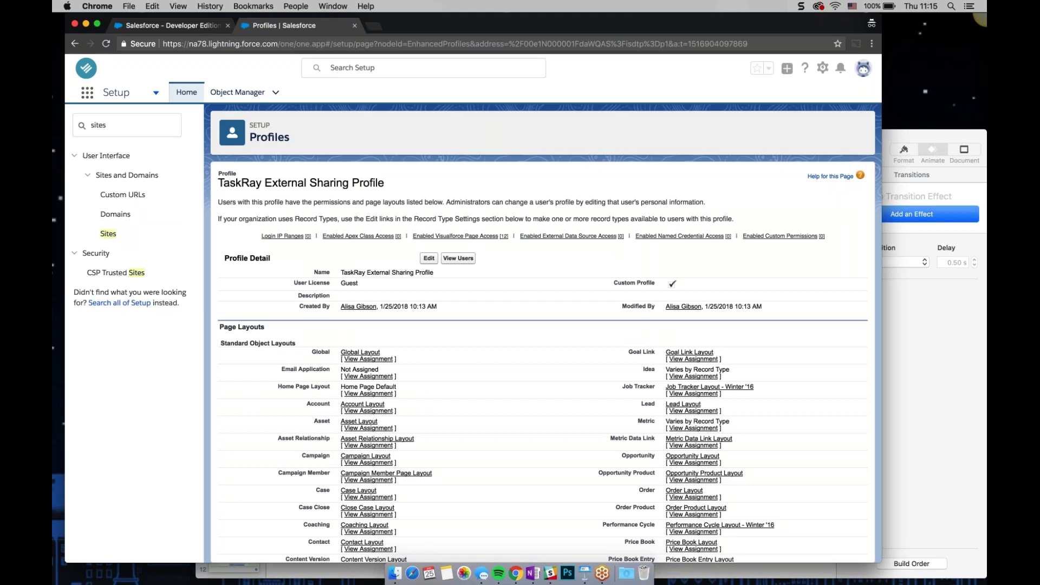
{"action": "scroll", "coordinate": [352, 190], "scroll_direction": "down", "scroll_amount": 15}
{"action": "scroll", "coordinate": [353, 190], "scroll_direction": "down", "scroll_amount": 10}
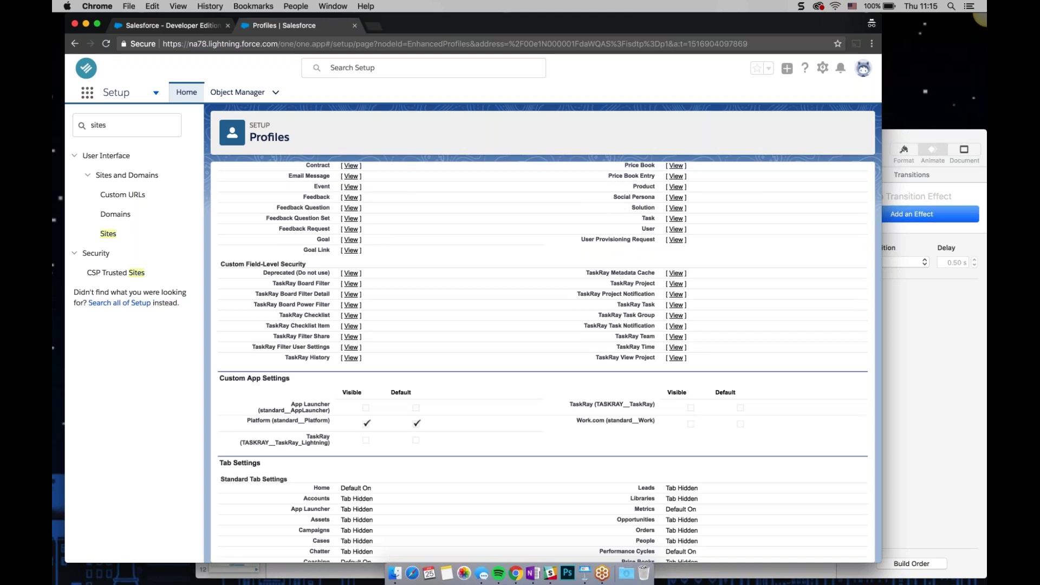
Open the Site Guest User assigned to the TaskRay External Sharing Profile and examine its Managed Packages section.
{"action": "scroll", "coordinate": [543, 361], "scroll_direction": "down", "scroll_amount": 2}
{"action": "scroll", "coordinate": [542, 362], "scroll_direction": "up", "scroll_amount": 20}
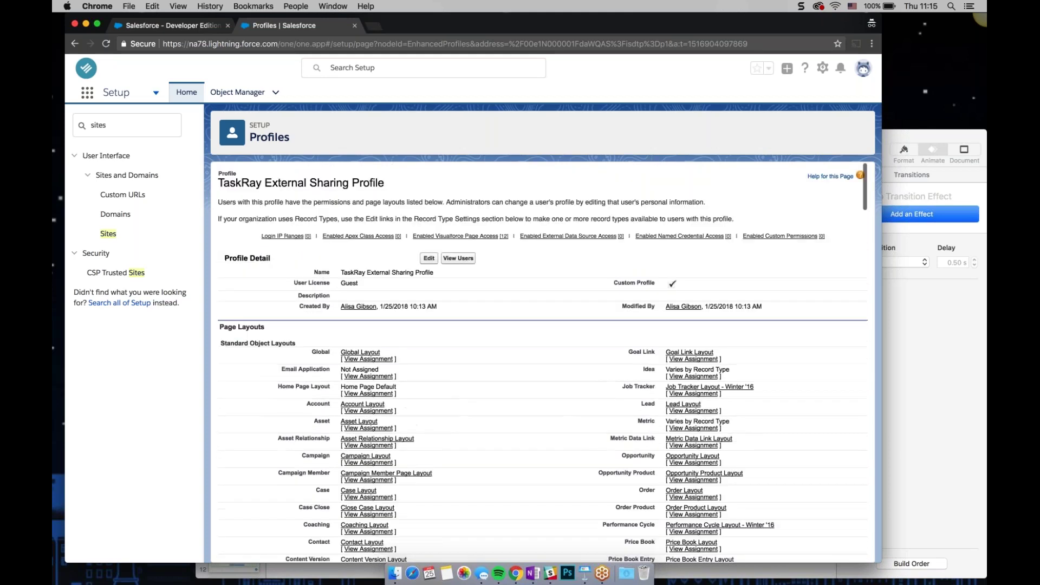
{"action": "left_click", "coordinate": [458, 258]}
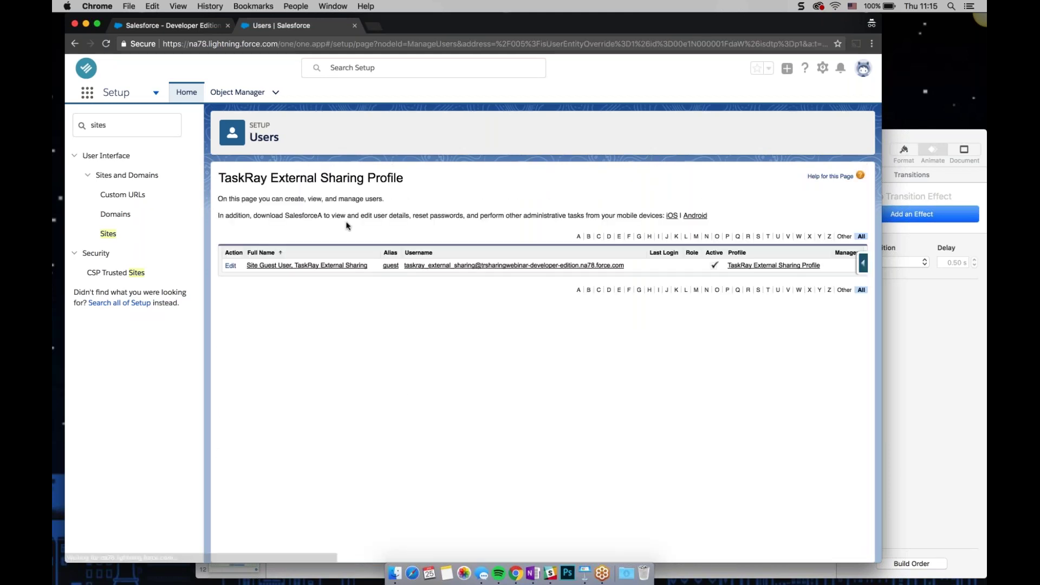
{"action": "left_click", "coordinate": [285, 265]}
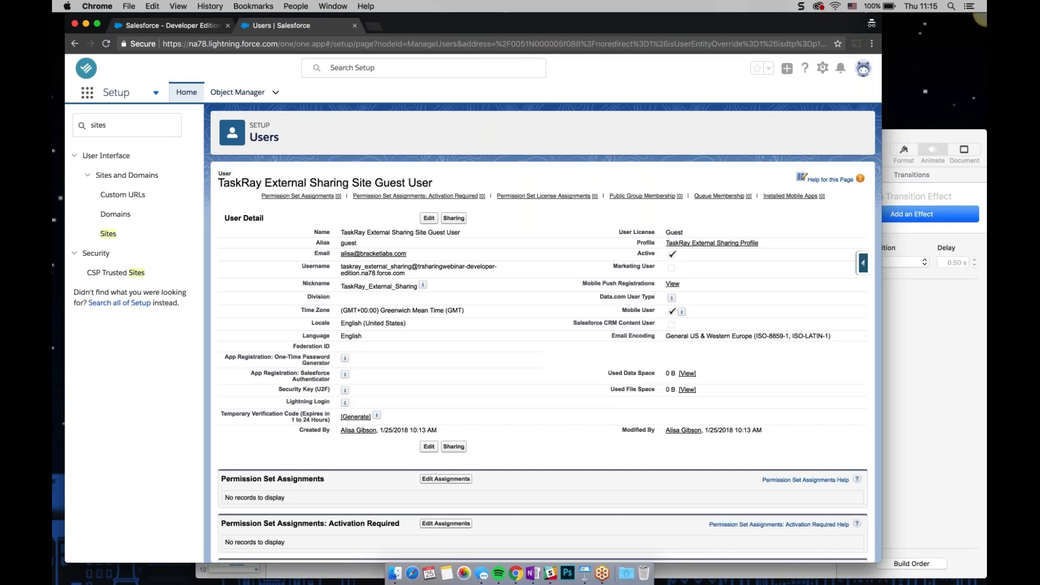
{"action": "scroll", "coordinate": [239, 352], "scroll_direction": "down", "scroll_amount": 3}
{"action": "scroll", "coordinate": [240, 352], "scroll_direction": "down", "scroll_amount": 5}
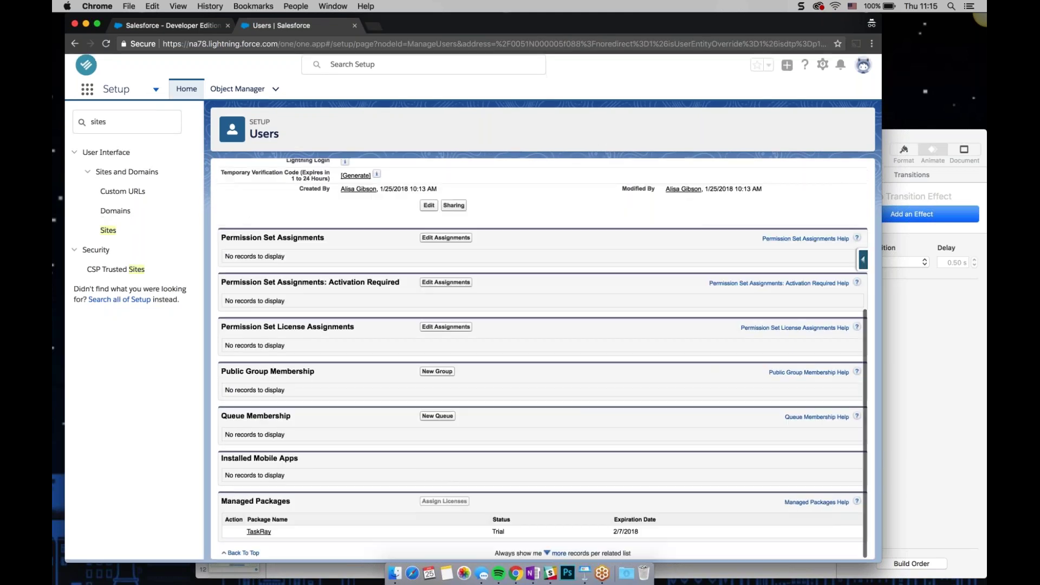
{"action": "left_click_drag", "start_coordinate": [226, 501], "coordinate": [290, 504]}
{"action": "left_click", "coordinate": [297, 506]}
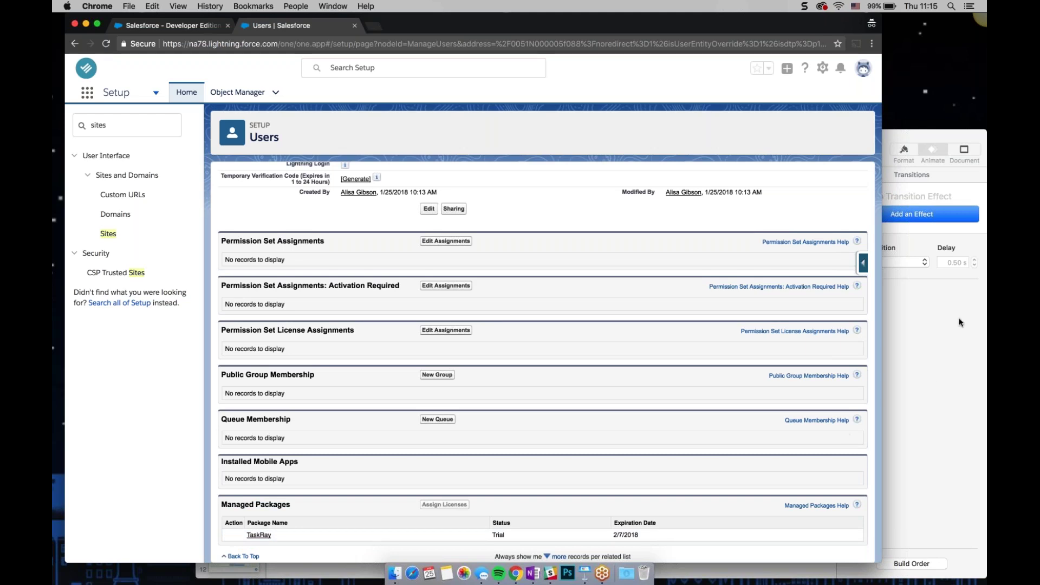
Switch to Keynote and present the slides up to Step 4 on assigning the permission set, ending the slideshow there.
{"action": "left_click", "coordinate": [930, 374]}
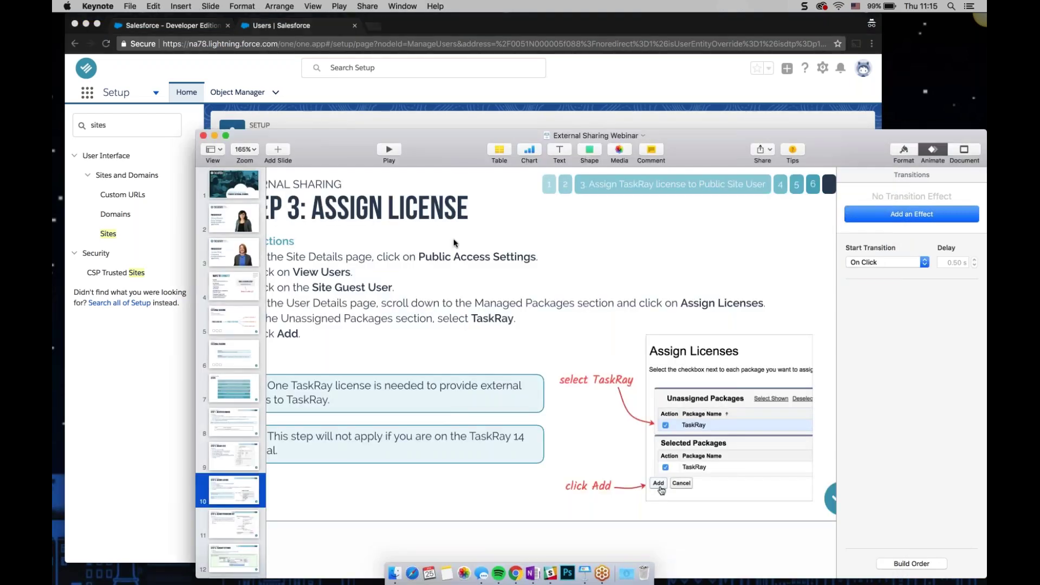
{"action": "left_click", "coordinate": [387, 149]}
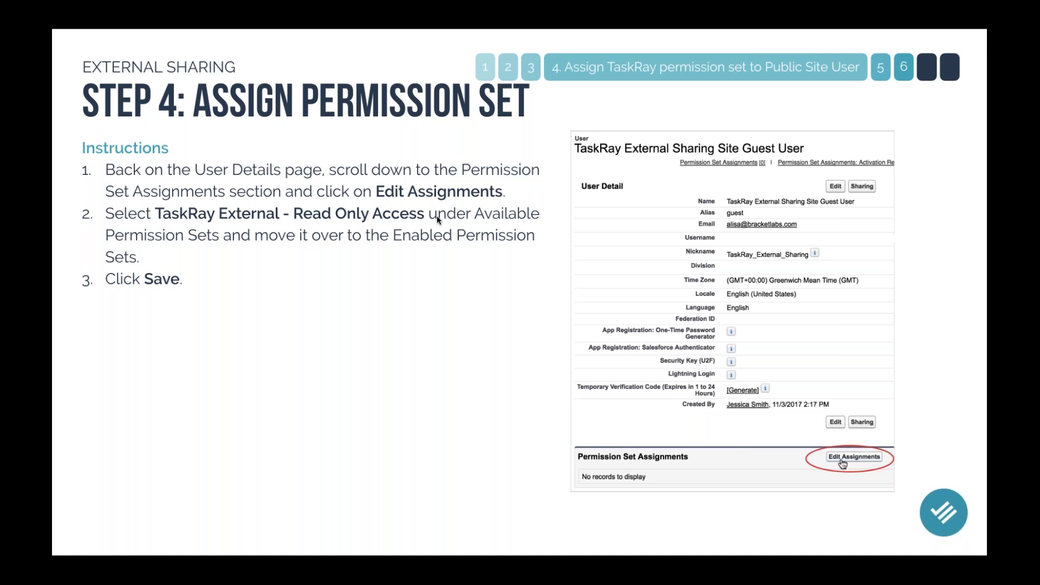
{"action": "key", "text": "Escape"}
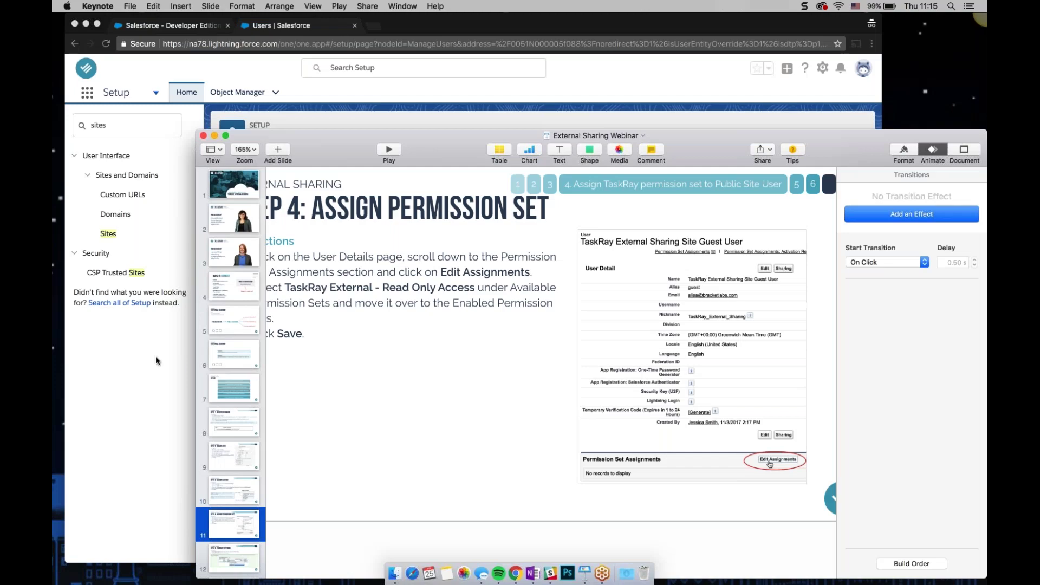
Back in Chrome, assign the TaskRay External - Read Only Access permission set to the Site Guest User and save.
{"action": "left_click", "coordinate": [155, 355]}
{"action": "scroll", "coordinate": [349, 263], "scroll_direction": "up", "scroll_amount": 5}
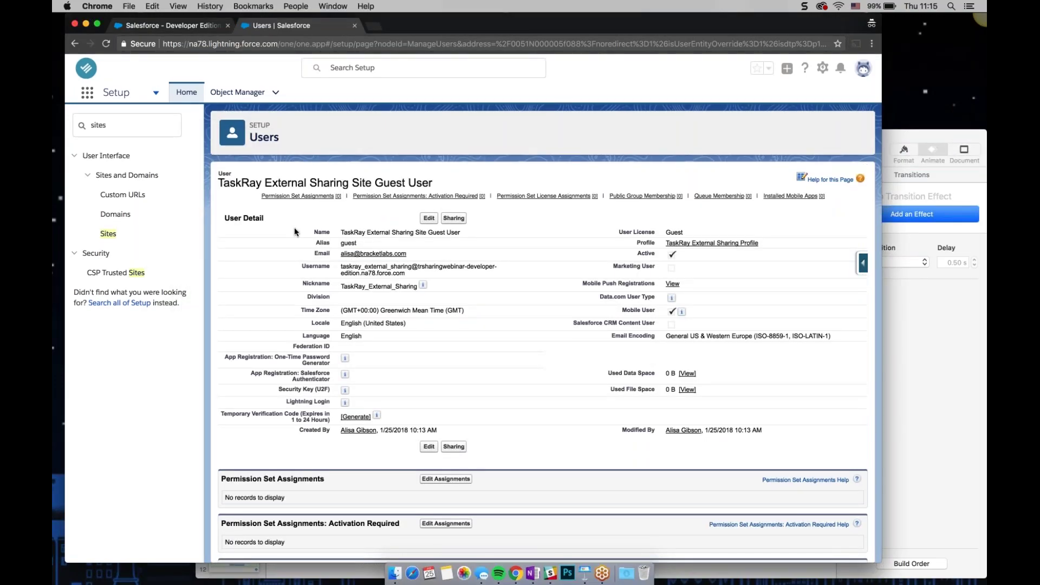
{"action": "scroll", "coordinate": [295, 232], "scroll_direction": "down", "scroll_amount": 3}
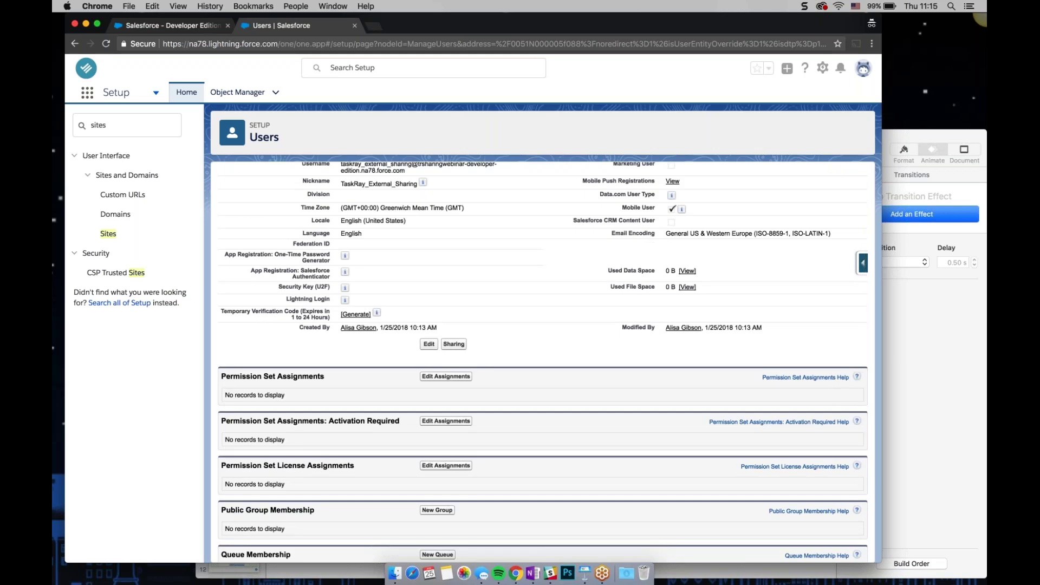
{"action": "left_click", "coordinate": [436, 375]}
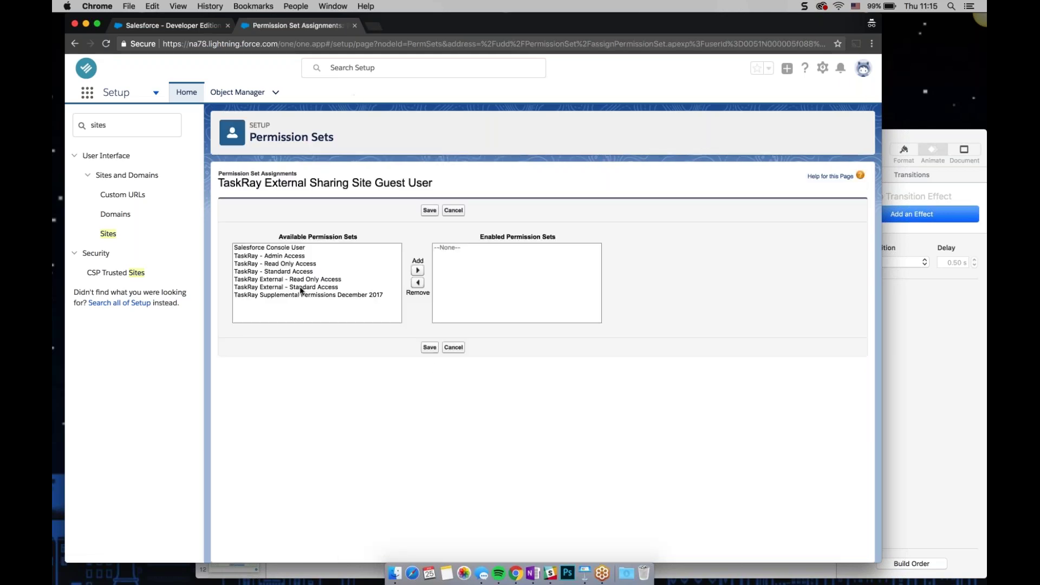
{"action": "left_click", "coordinate": [318, 279]}
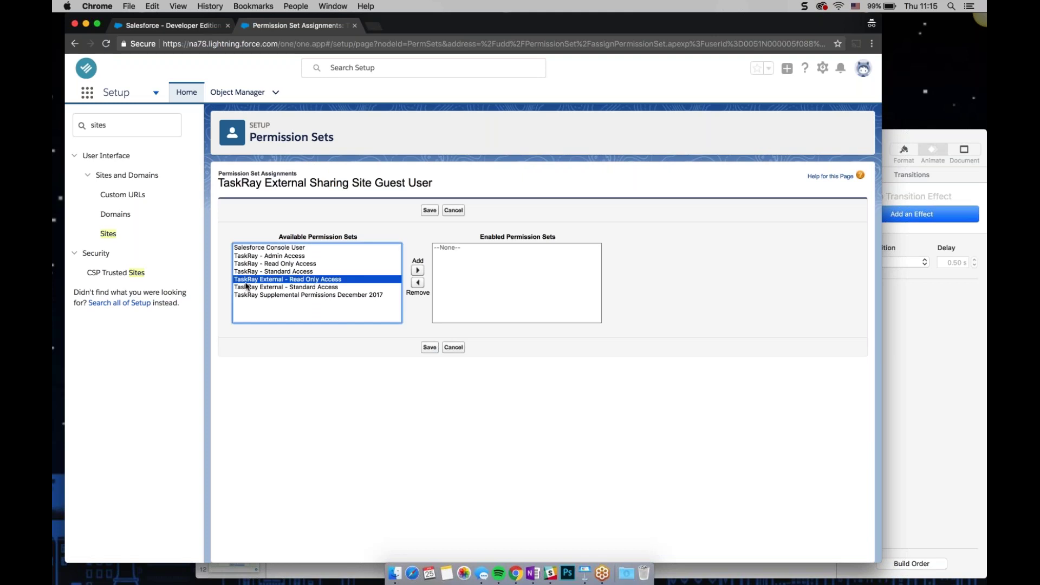
{"action": "left_click", "coordinate": [417, 271]}
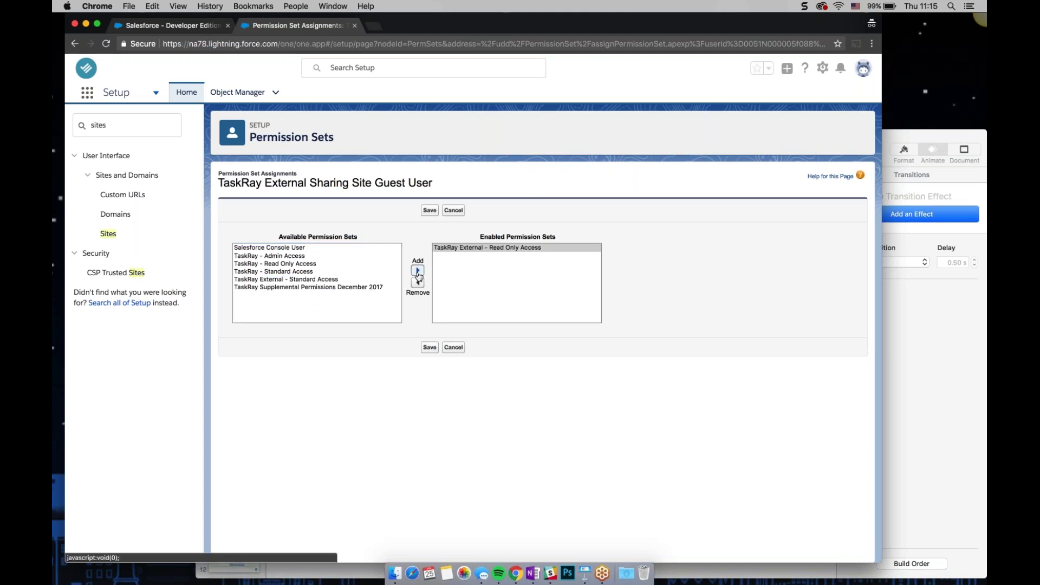
{"action": "left_click", "coordinate": [429, 211]}
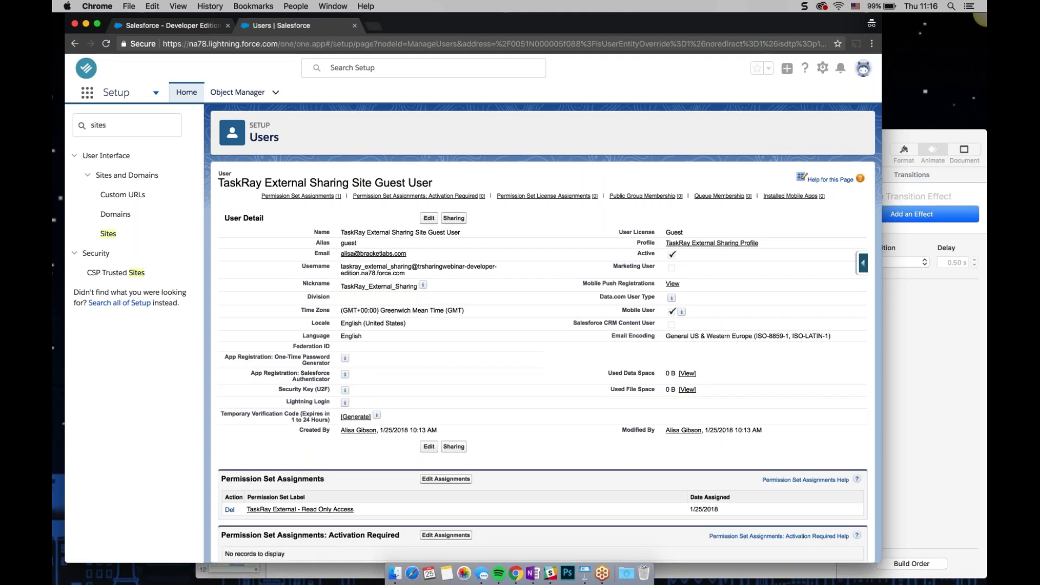
{"action": "scroll", "coordinate": [369, 370], "scroll_direction": "down", "scroll_amount": 3}
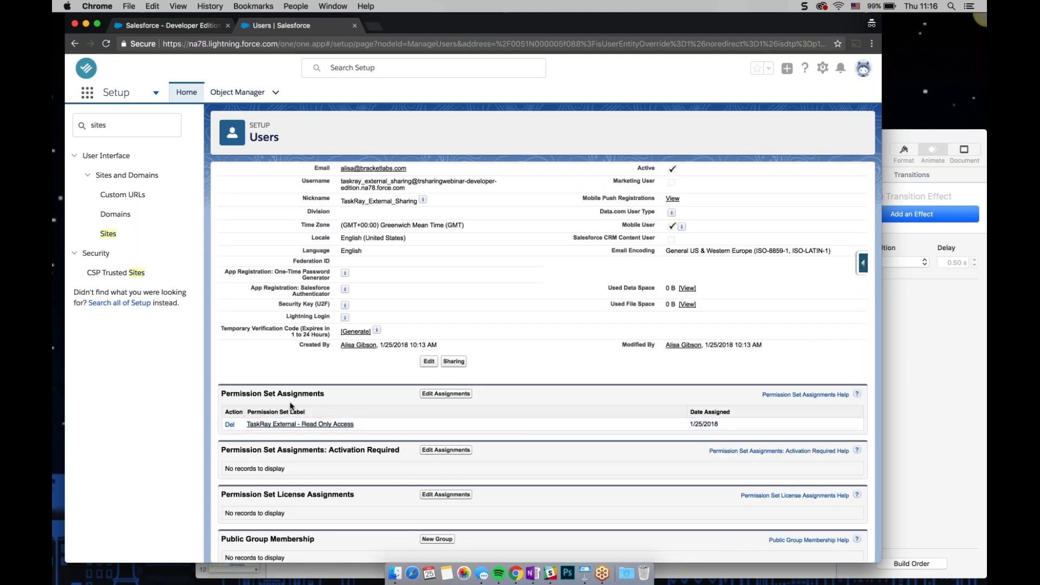
Switch to Keynote, move its window up and present the slides up to Step 5 on TaskRay settings.
{"action": "left_click", "coordinate": [951, 357]}
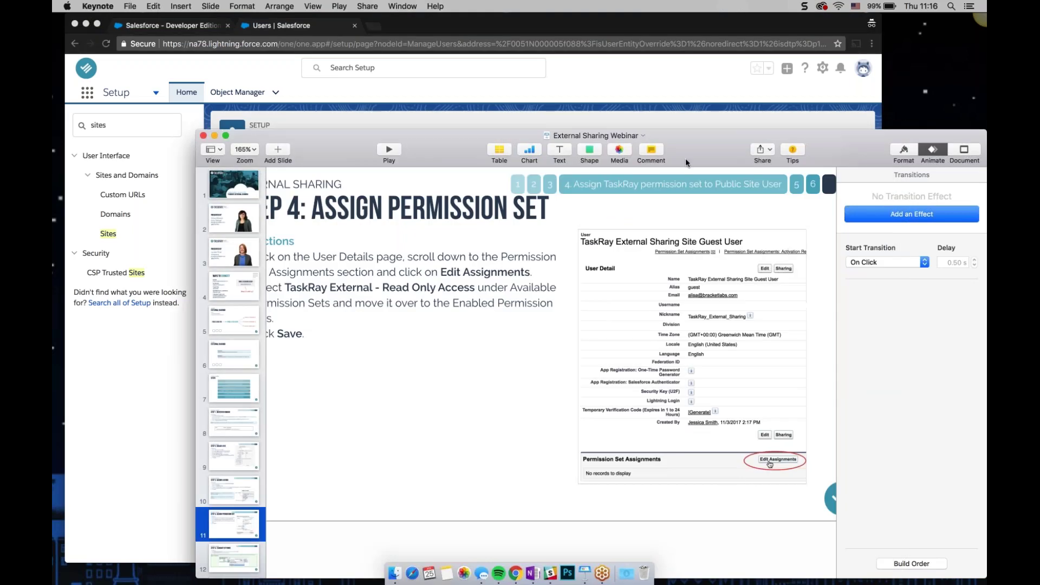
{"action": "left_click_drag", "start_coordinate": [685, 159], "coordinate": [646, 113]}
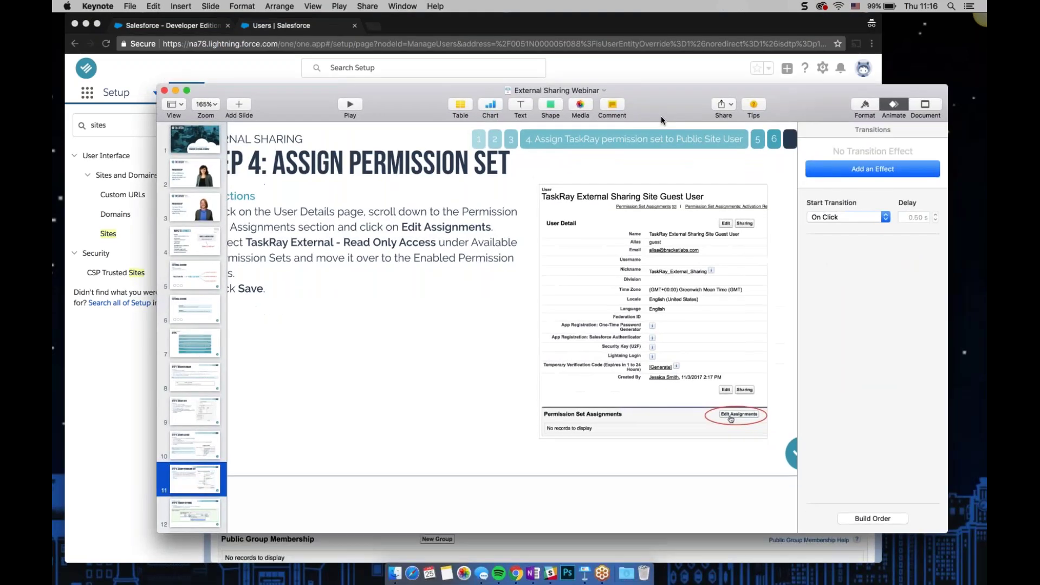
{"action": "left_click", "coordinate": [349, 104]}
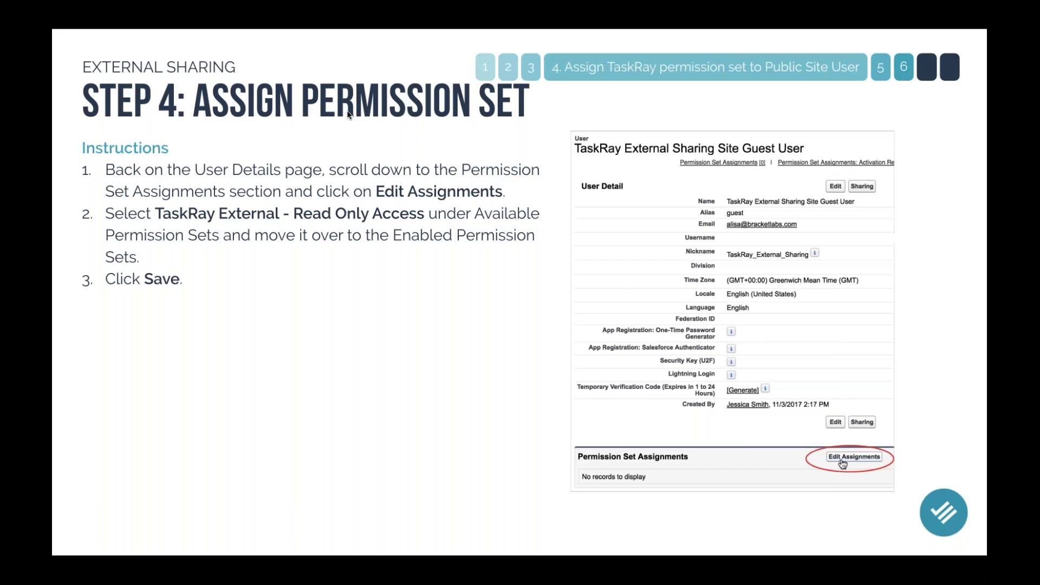
{"action": "key", "text": "Right"}
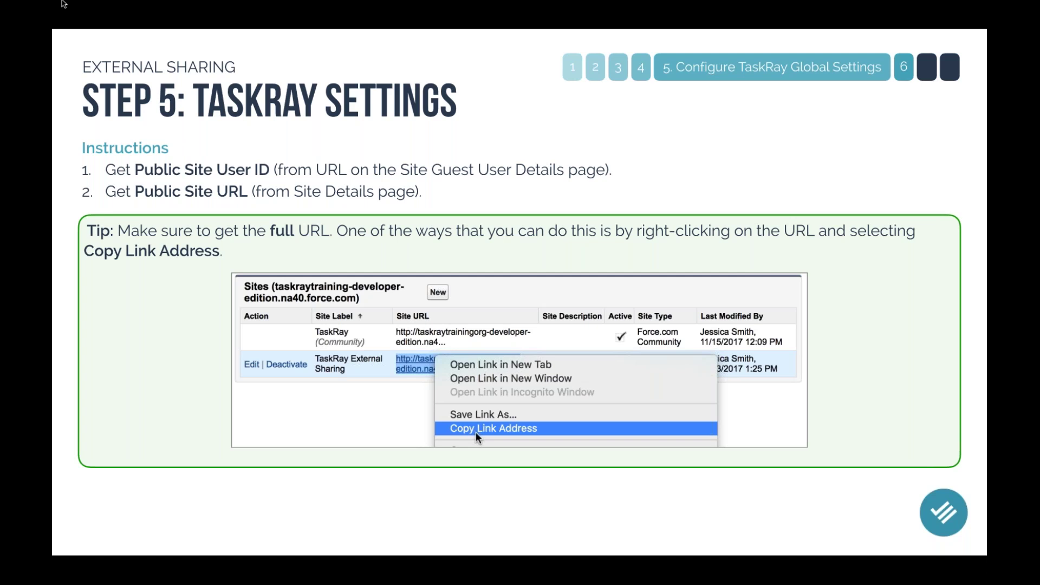
{"action": "key", "text": "Escape"}
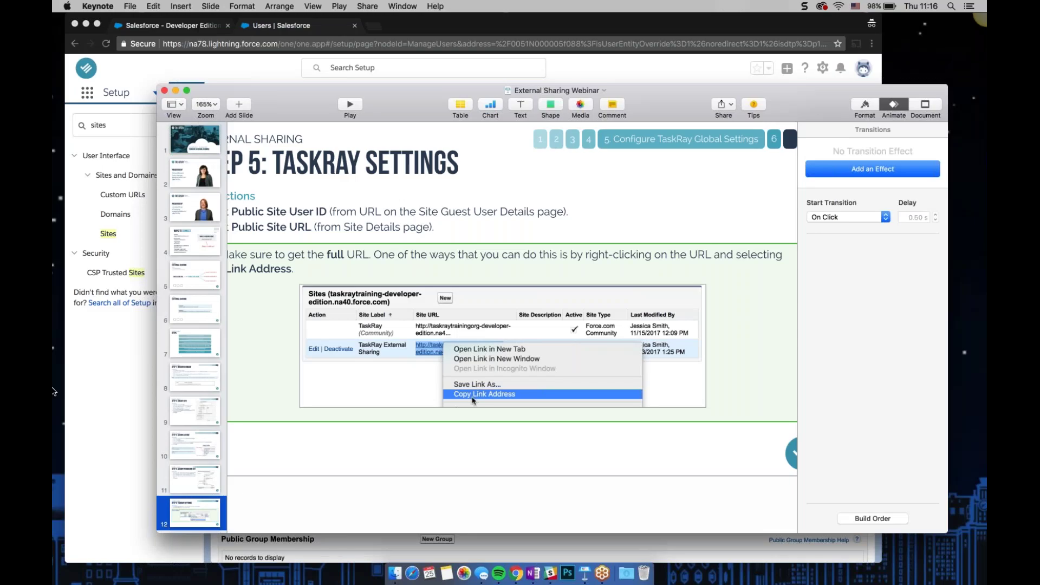
Return to Chrome and open Salesforce Setup in a new browser tab from the TaskRay board.
{"action": "left_click", "coordinate": [116, 394]}
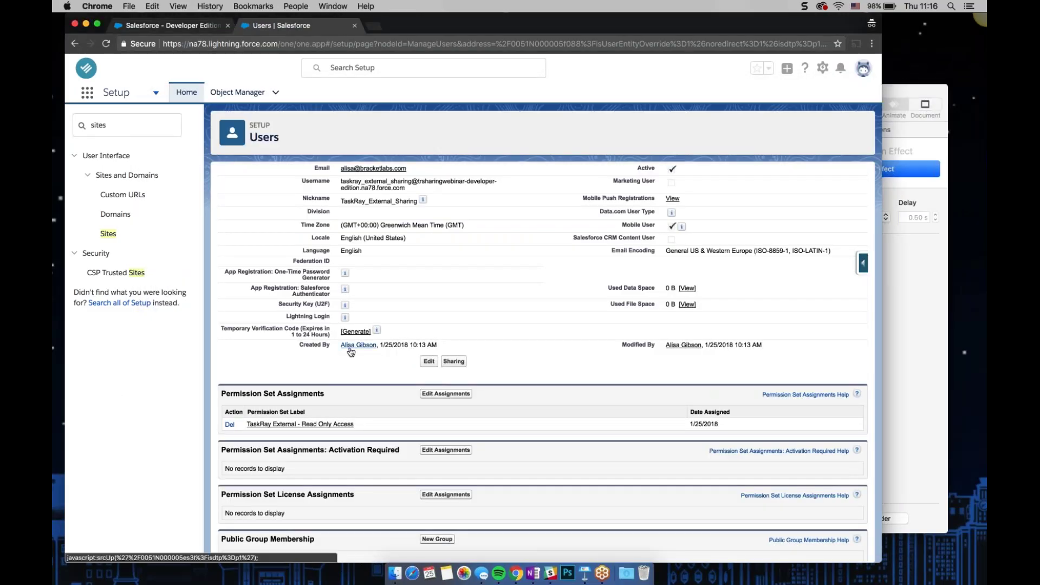
{"action": "scroll", "coordinate": [351, 352], "scroll_direction": "up", "scroll_amount": 3}
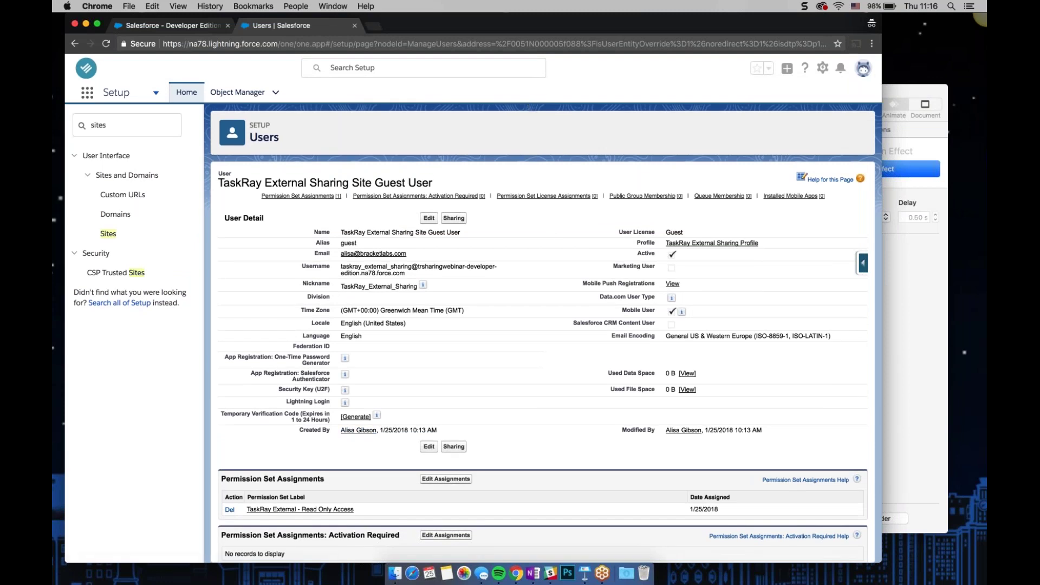
{"action": "left_click", "coordinate": [154, 29]}
{"action": "left_click", "coordinate": [822, 67]}
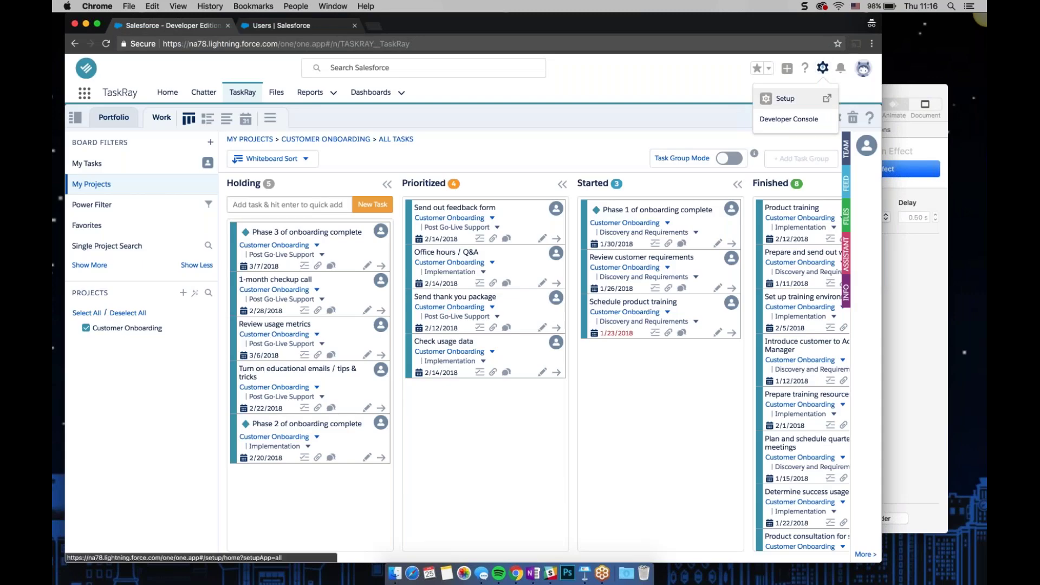
{"action": "left_click", "coordinate": [785, 98]}
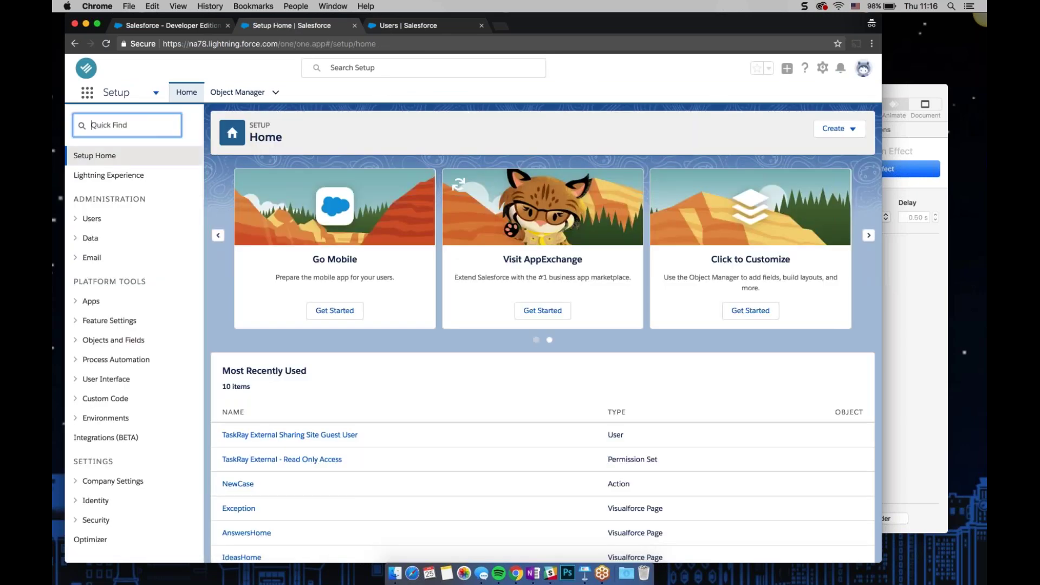
Search Setup for custom, open Custom Settings and start editing the default organization values of TaskRay Global Settings.
{"action": "type", "text": "custom"}
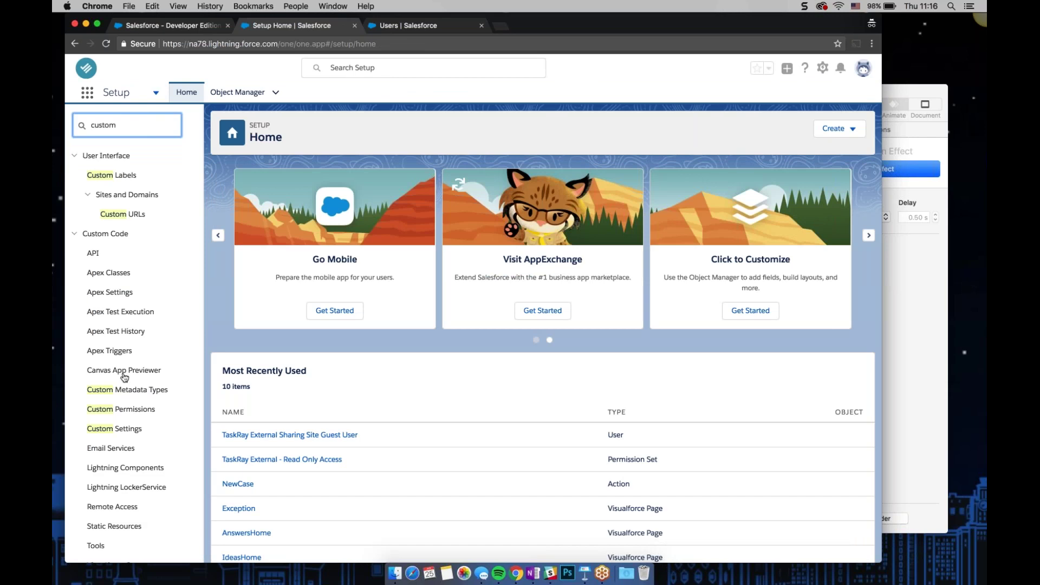
{"action": "left_click", "coordinate": [116, 432]}
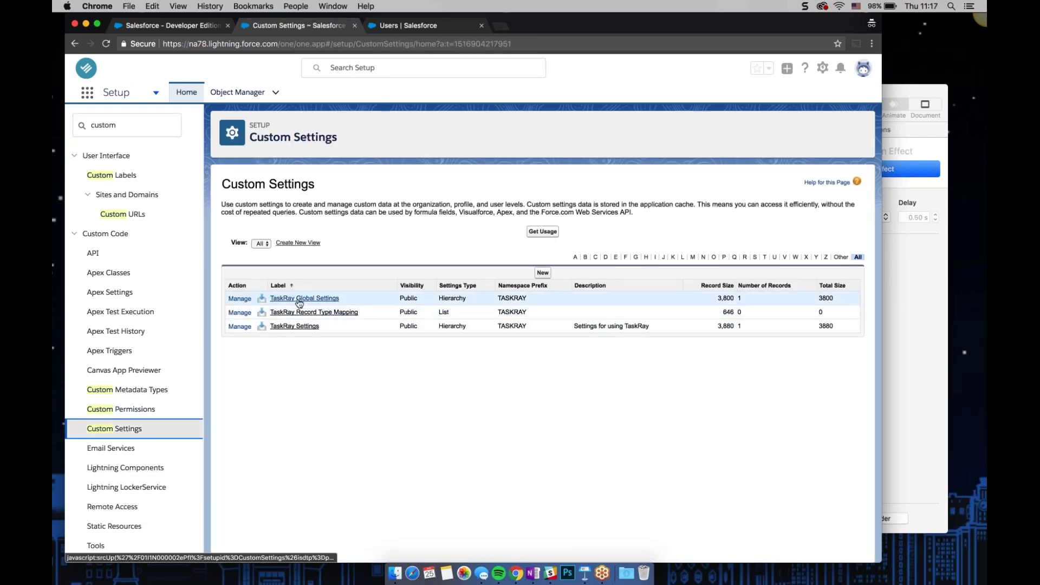
{"action": "left_click", "coordinate": [239, 299]}
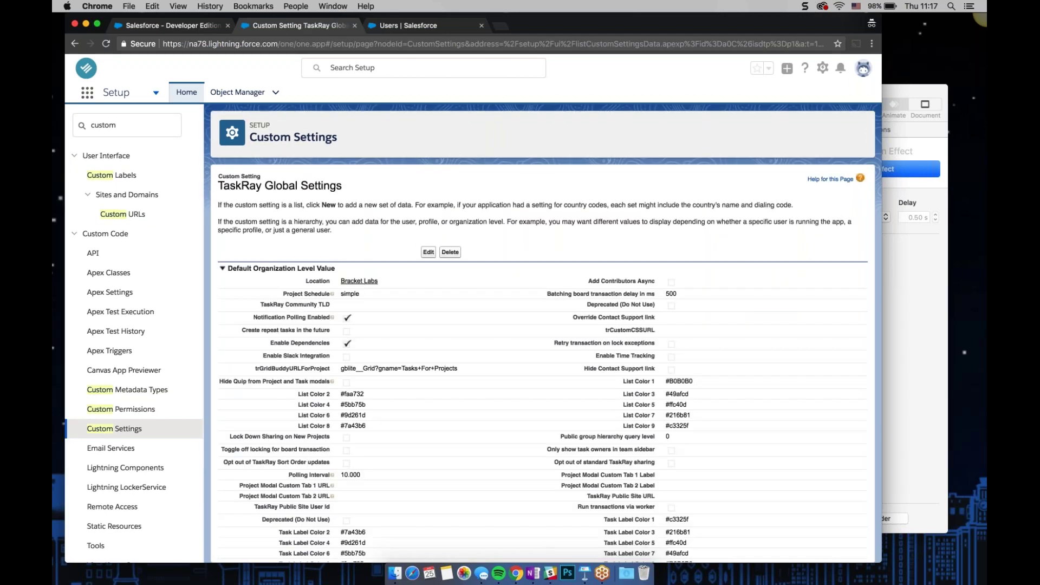
{"action": "left_click", "coordinate": [429, 252]}
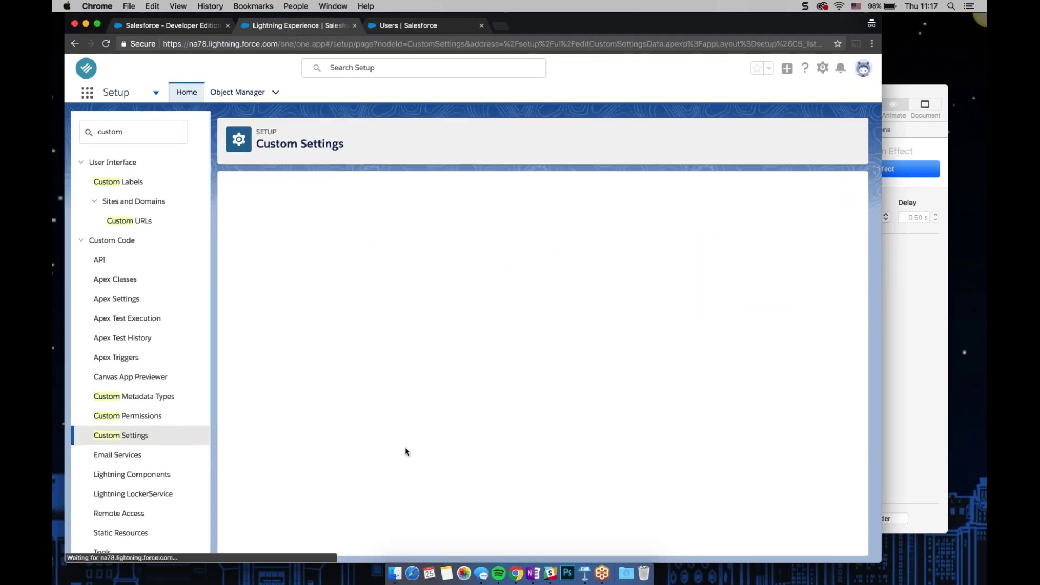
{"action": "scroll", "coordinate": [406, 451], "scroll_direction": "down", "scroll_amount": 4}
{"action": "scroll", "coordinate": [406, 451], "scroll_direction": "down", "scroll_amount": 5}
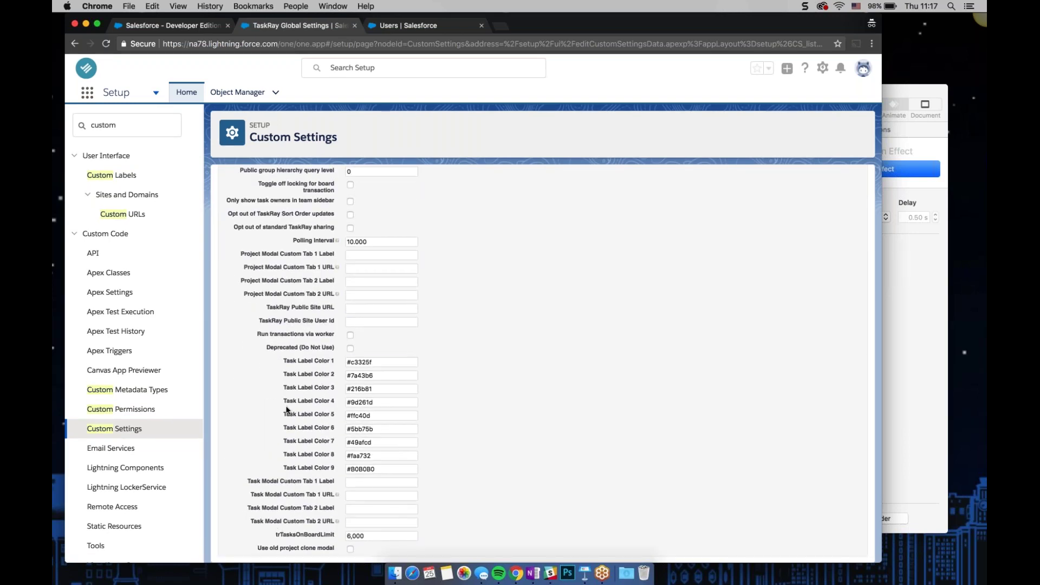
Point out the TaskRay Public Site URL and TaskRay Public Site User Id fields, leaving the cursor in the User Id field.
{"action": "triple_click", "coordinate": [300, 305]}
{"action": "triple_click", "coordinate": [295, 320]}
{"action": "left_click", "coordinate": [337, 307]}
{"action": "left_click", "coordinate": [379, 308]}
{"action": "left_click", "coordinate": [312, 323]}
{"action": "left_click", "coordinate": [315, 322]}
Copy the Site Guest User's record ID from its page URL into the TaskRay Public Site User Id field.
{"action": "left_click", "coordinate": [408, 28]}
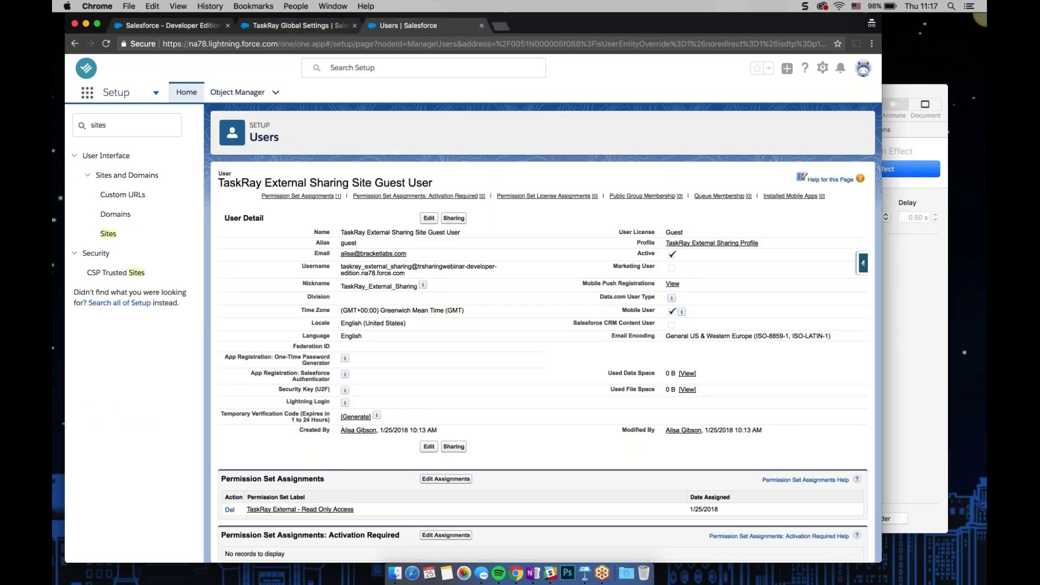
{"action": "left_click", "coordinate": [512, 45]}
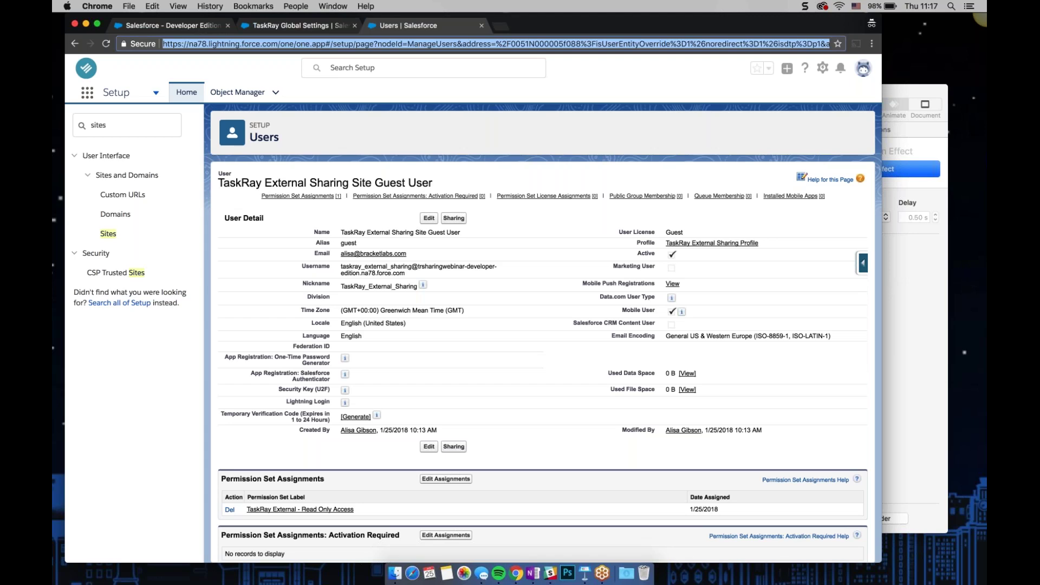
{"action": "left_click", "coordinate": [510, 44]}
{"action": "left_click_drag", "start_coordinate": [519, 44], "coordinate": [580, 43]}
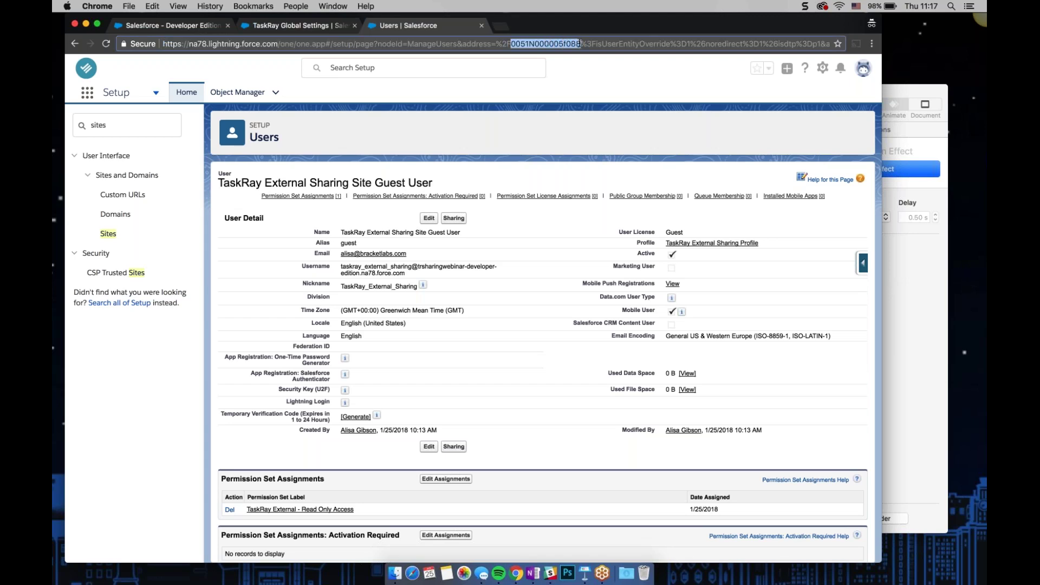
{"action": "key", "text": "super+c"}
{"action": "left_click", "coordinate": [293, 28]}
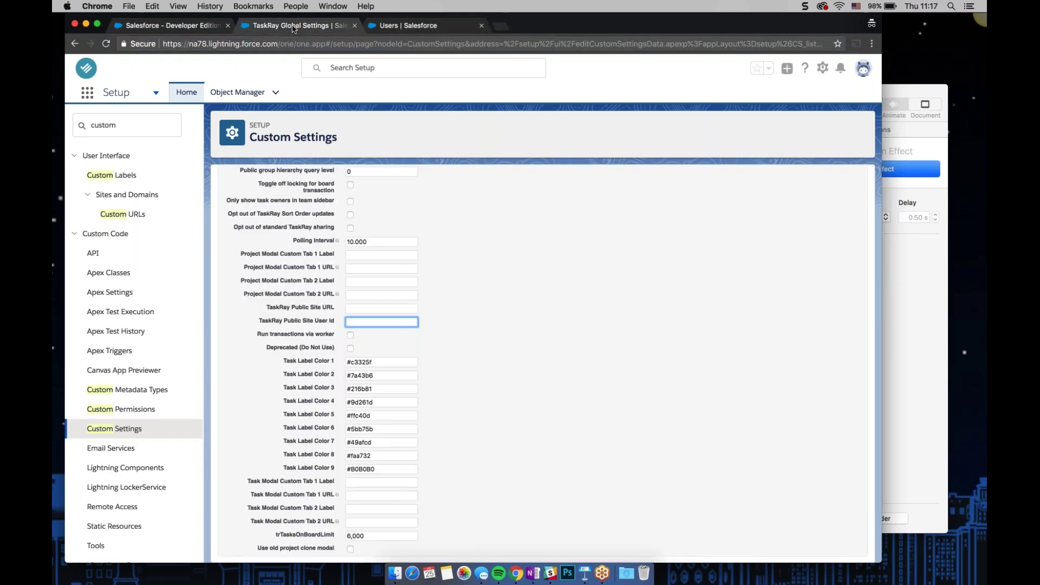
{"action": "key", "text": "super+v"}
Open the Sites page in Setup and copy the full link address of the TaskRay External Sharing site.
{"action": "left_click", "coordinate": [396, 308]}
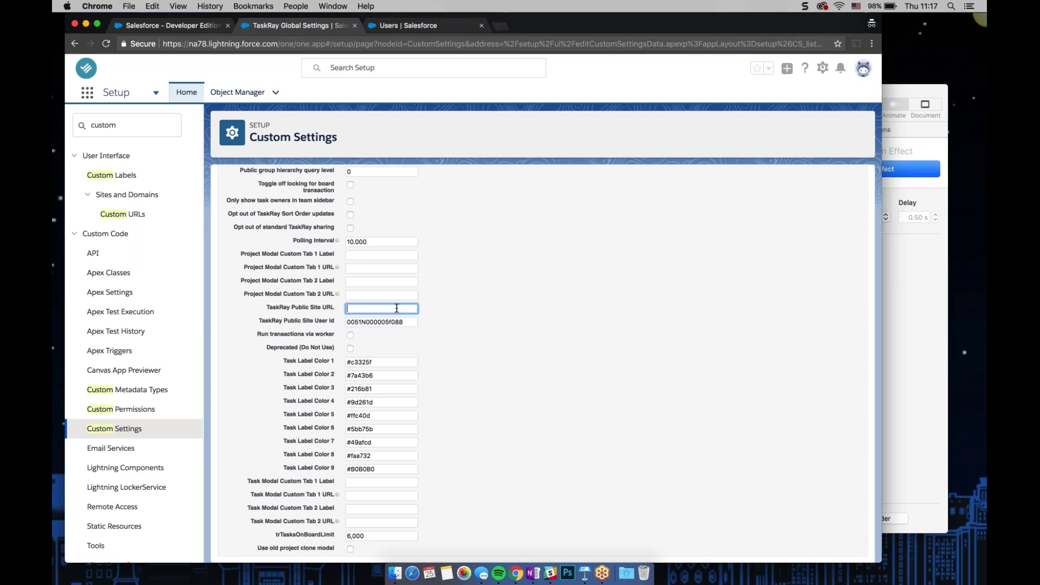
{"action": "left_click", "coordinate": [395, 30]}
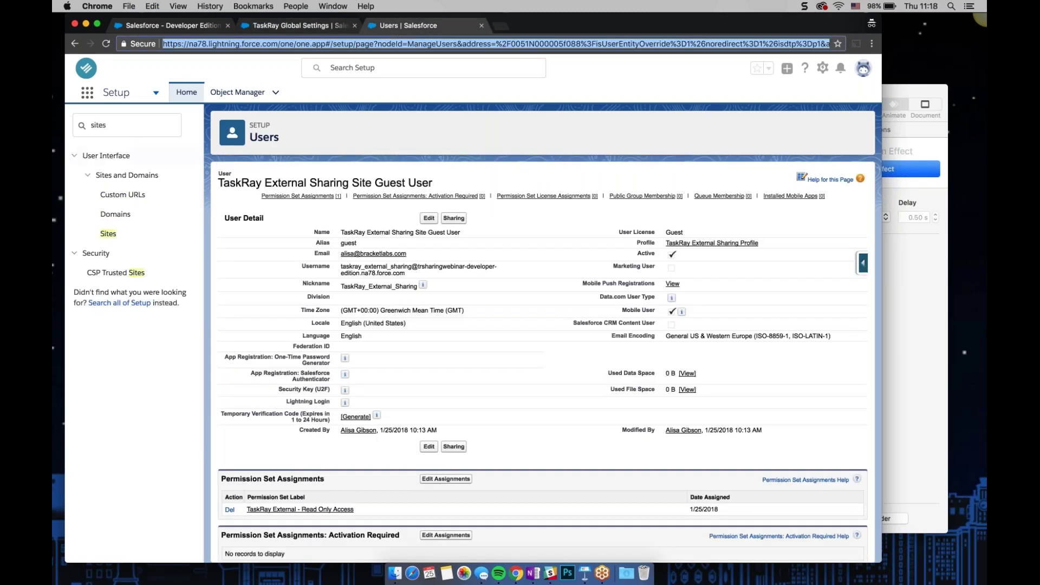
{"action": "left_click", "coordinate": [108, 234]}
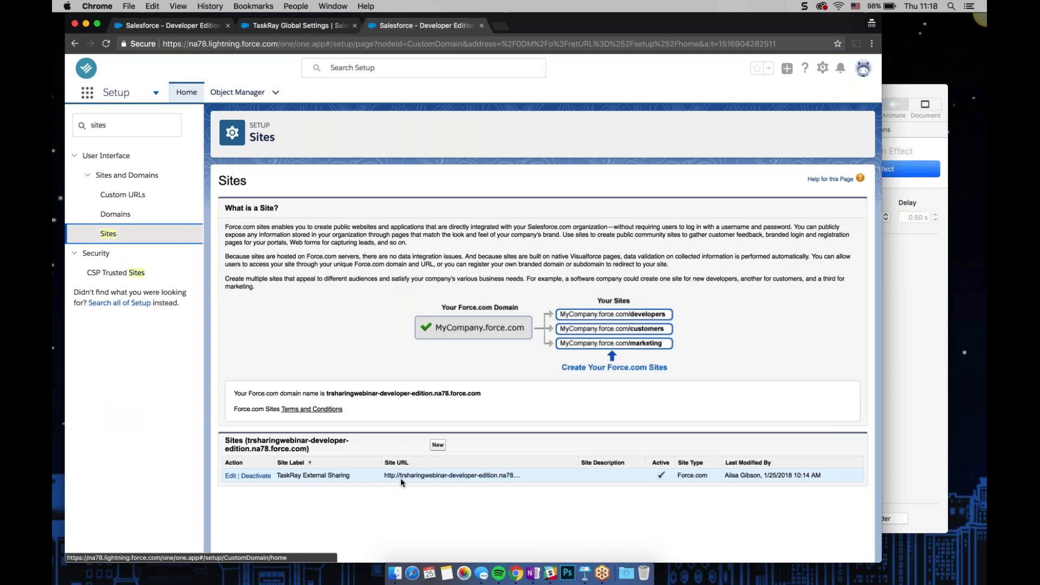
{"action": "left_click_drag", "start_coordinate": [520, 475], "coordinate": [385, 475]}
{"action": "left_click", "coordinate": [409, 514]}
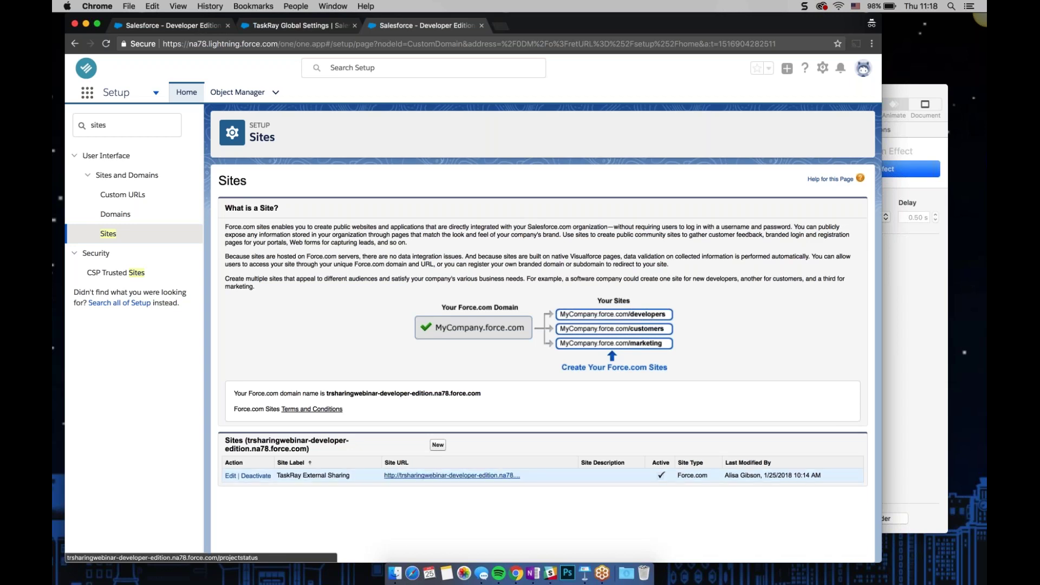
{"action": "right_click", "coordinate": [419, 475]}
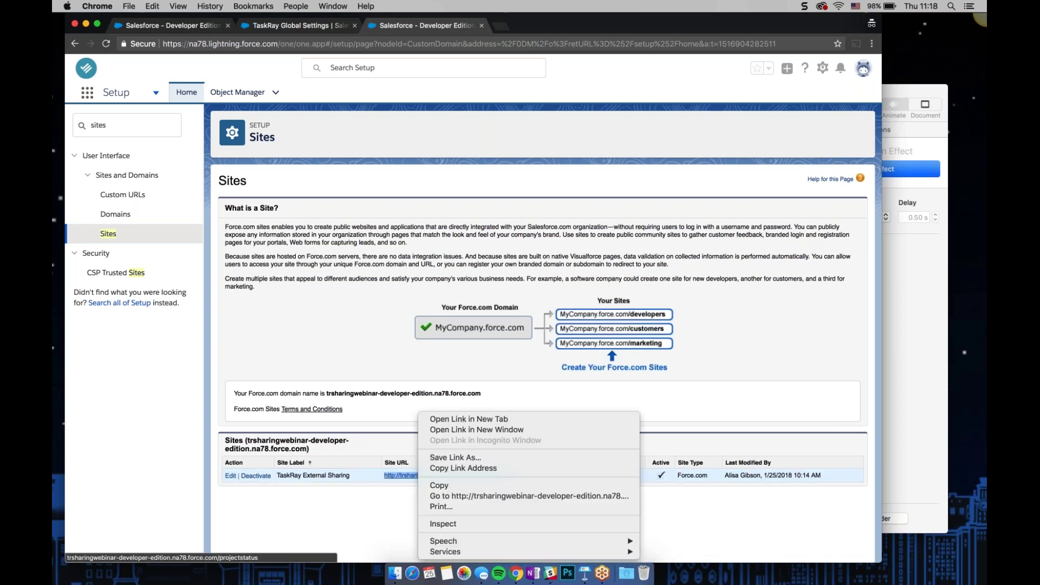
{"action": "left_click", "coordinate": [438, 468]}
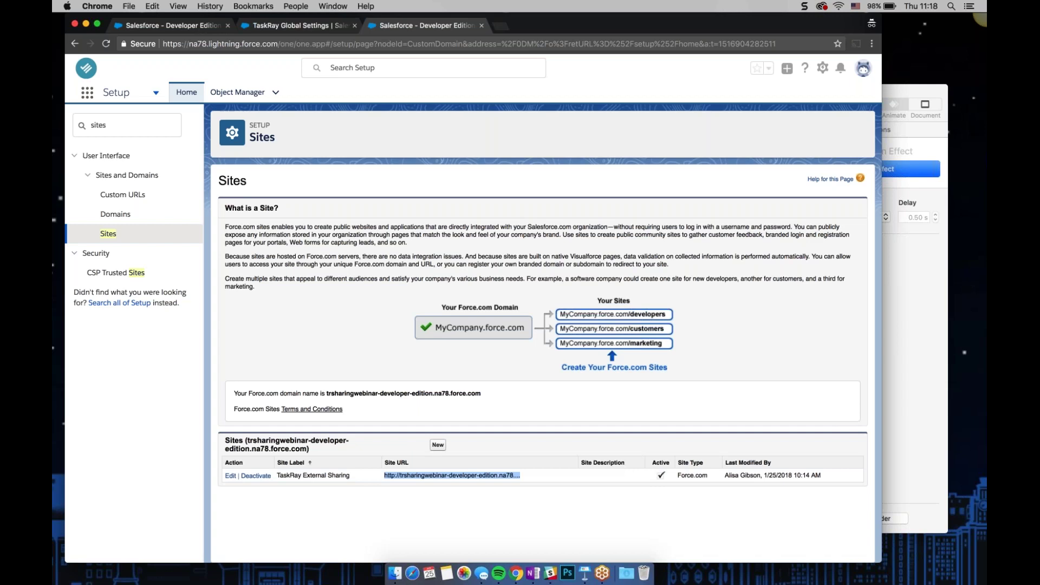
{"action": "right_click", "coordinate": [432, 475]}
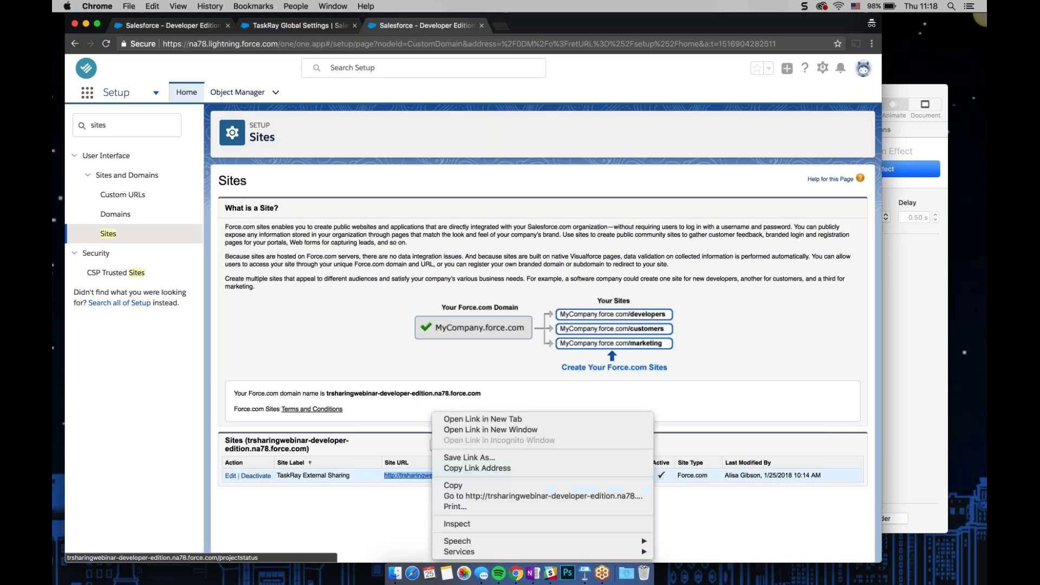
{"action": "left_click", "coordinate": [509, 469]}
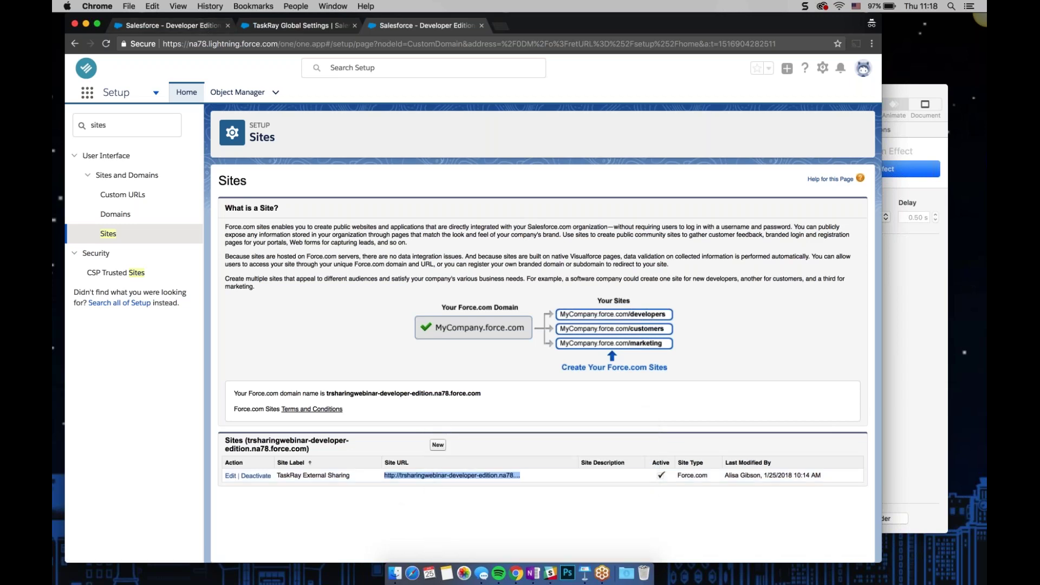
Paste the copied site address into the TaskRay Public Site URL field of TaskRay Global Settings and save.
{"action": "left_click", "coordinate": [276, 28]}
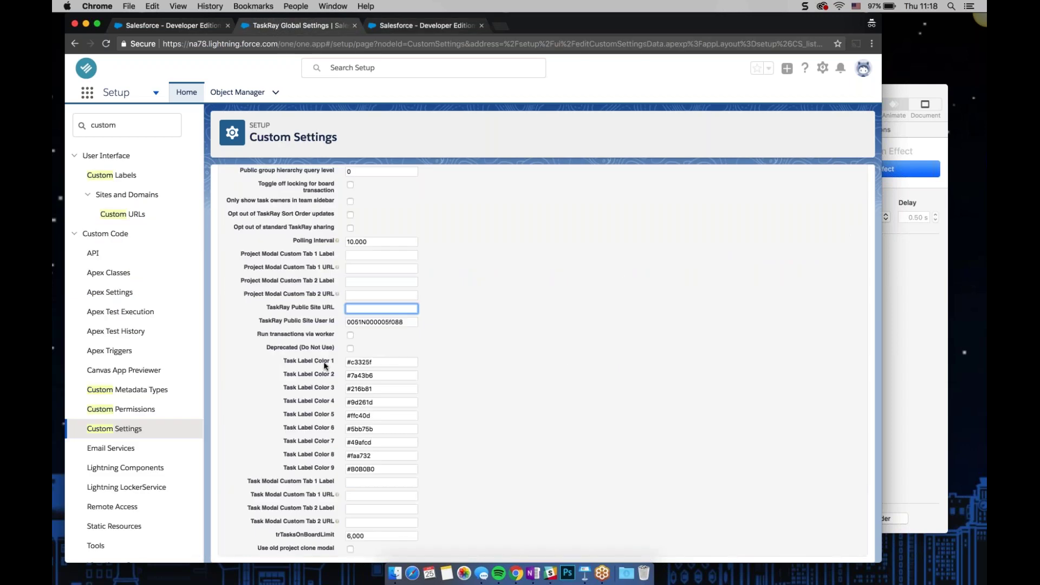
{"action": "key", "text": "super+v"}
{"action": "key", "text": "super+a"}
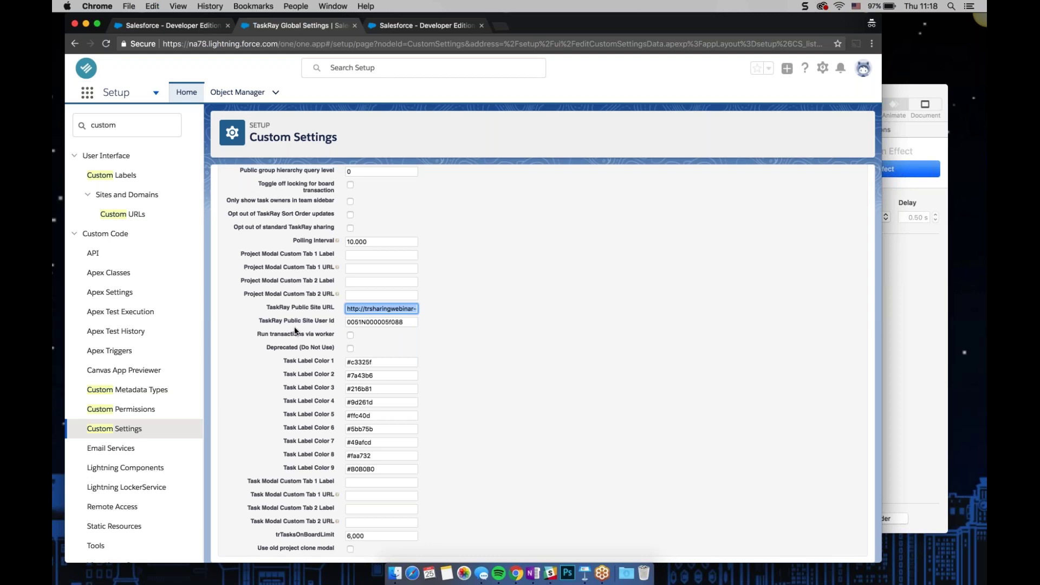
{"action": "scroll", "coordinate": [295, 330], "scroll_direction": "down", "scroll_amount": 1}
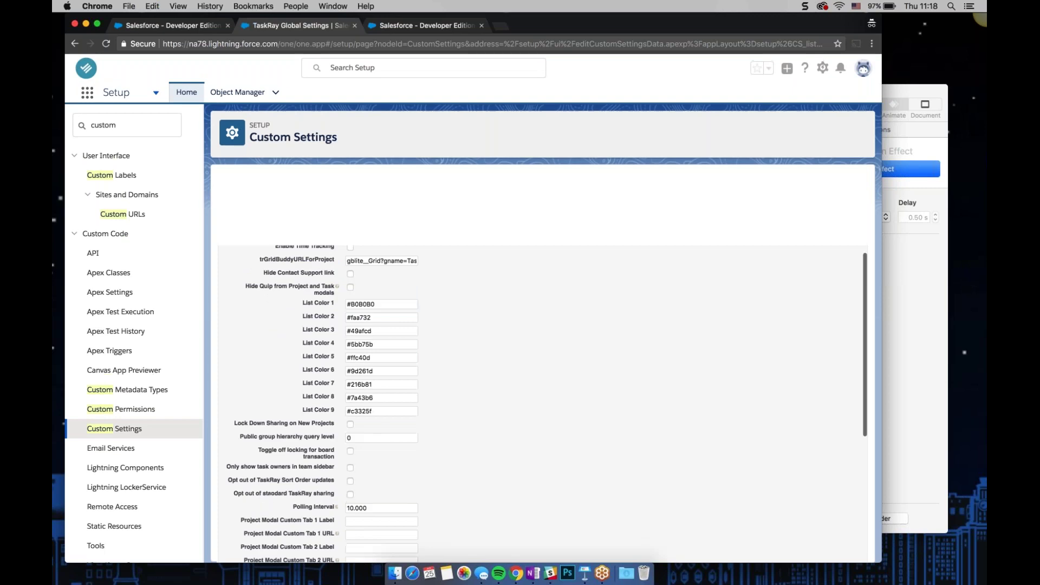
{"action": "scroll", "coordinate": [295, 331], "scroll_direction": "up", "scroll_amount": 15}
{"action": "key", "text": "Return"}
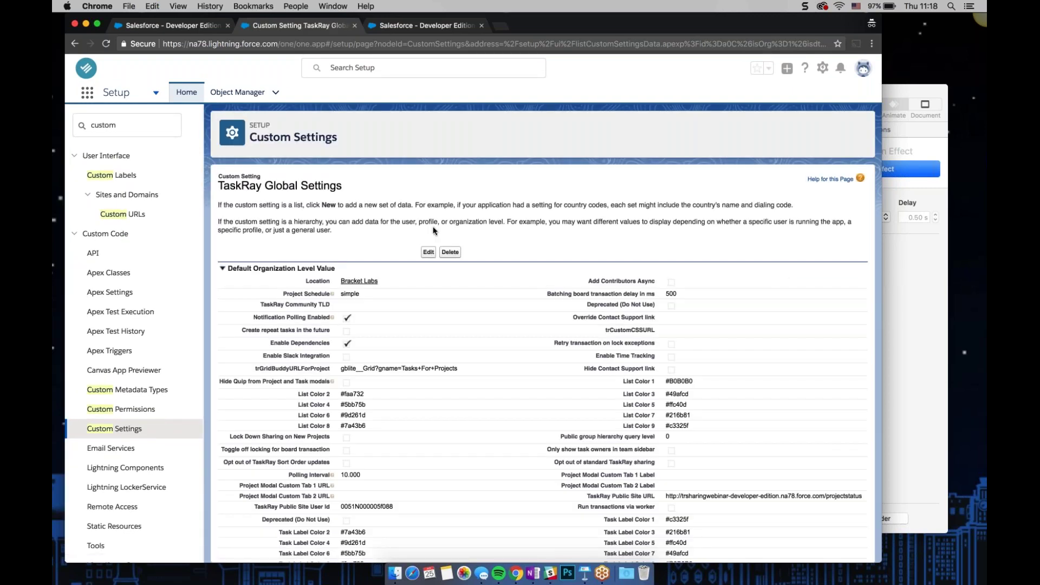
{"action": "left_click", "coordinate": [919, 305]}
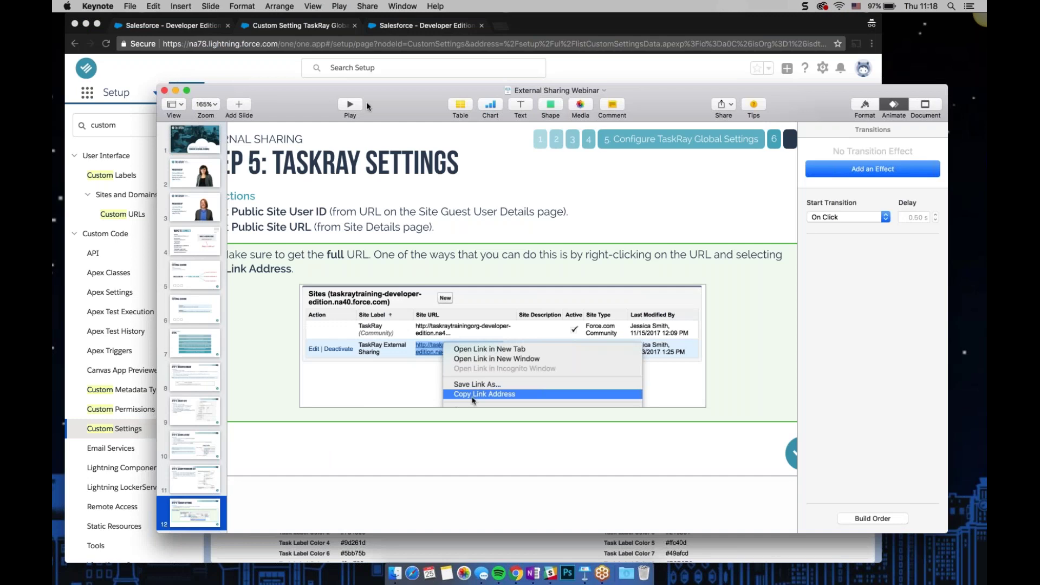
{"action": "left_click", "coordinate": [147, 295]}
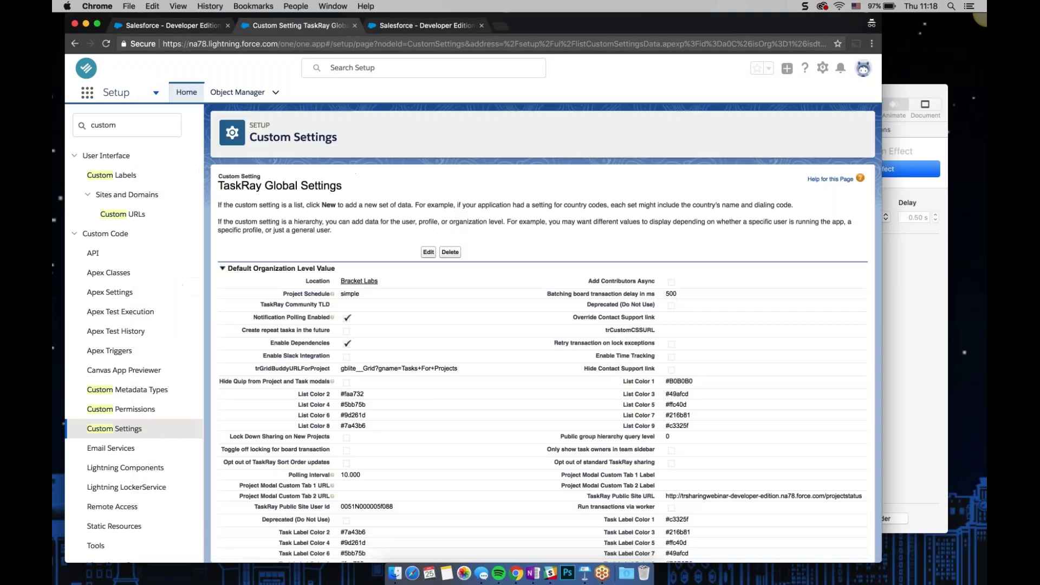
{"action": "left_click", "coordinate": [428, 253]}
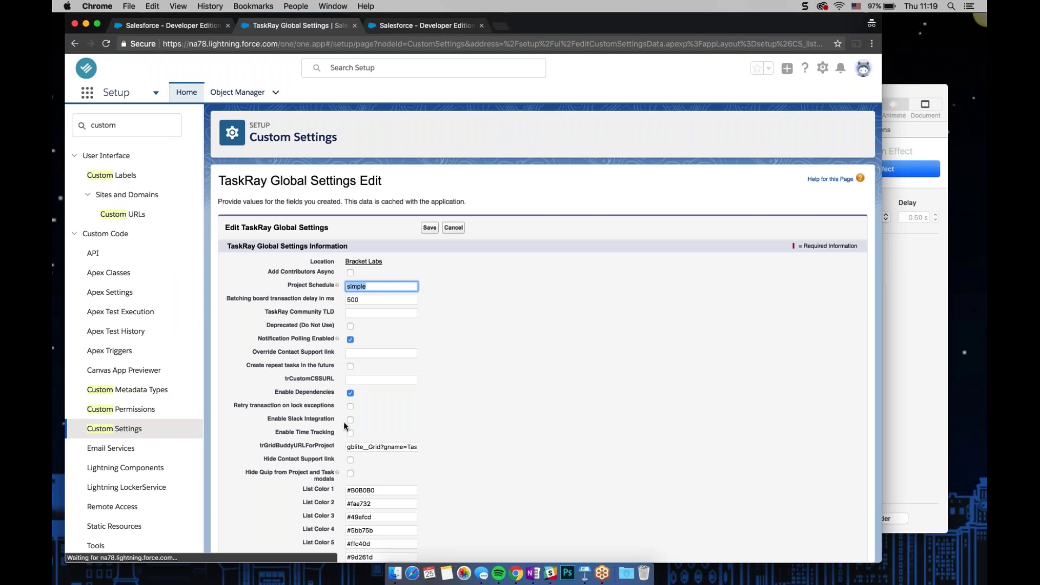
{"action": "scroll", "coordinate": [343, 421], "scroll_direction": "down", "scroll_amount": 10}
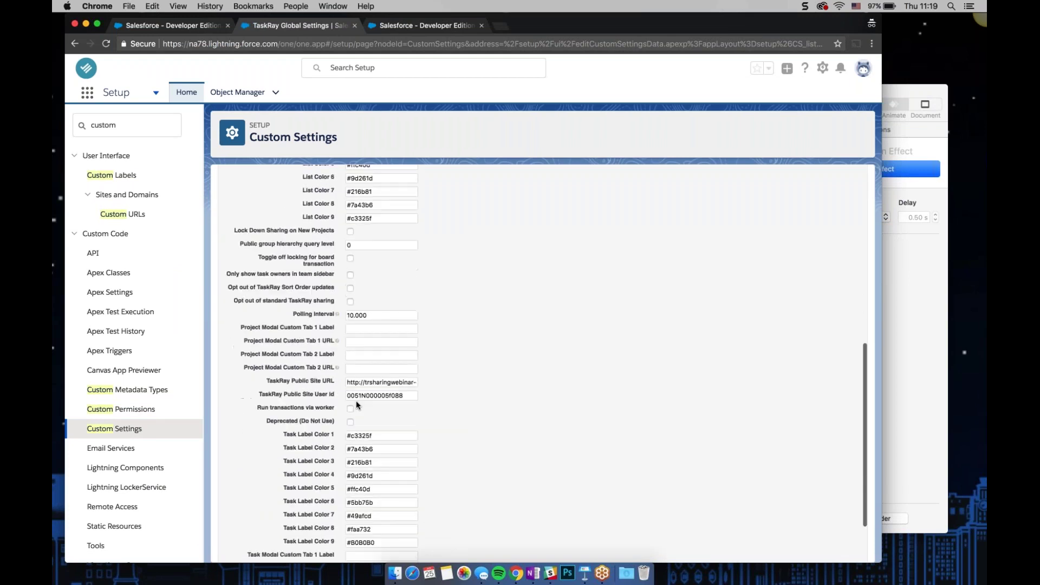
{"action": "left_click_drag", "start_coordinate": [335, 381], "coordinate": [310, 381]}
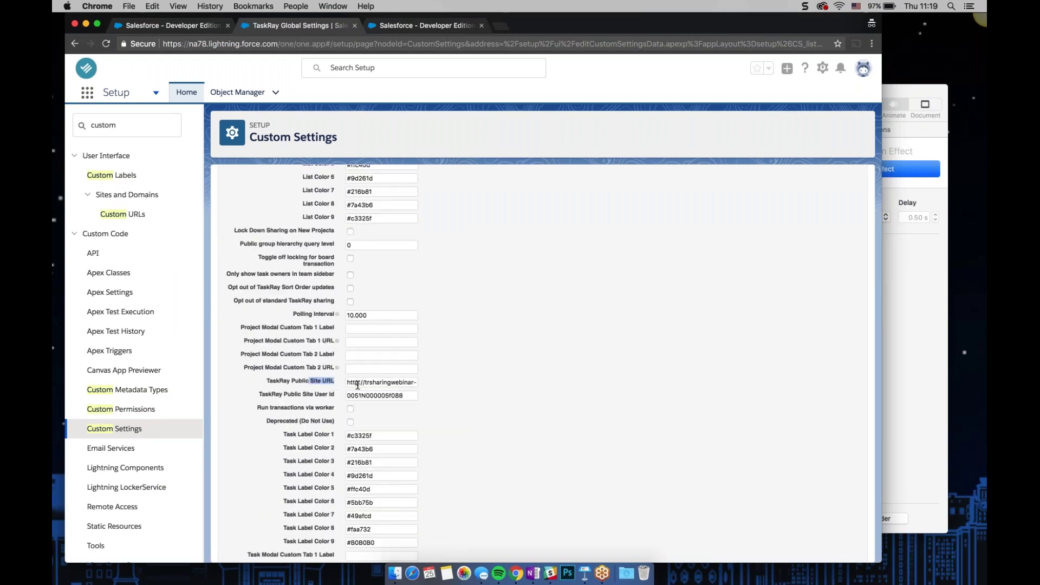
{"action": "left_click", "coordinate": [361, 383]}
{"action": "type", "text": "s"}
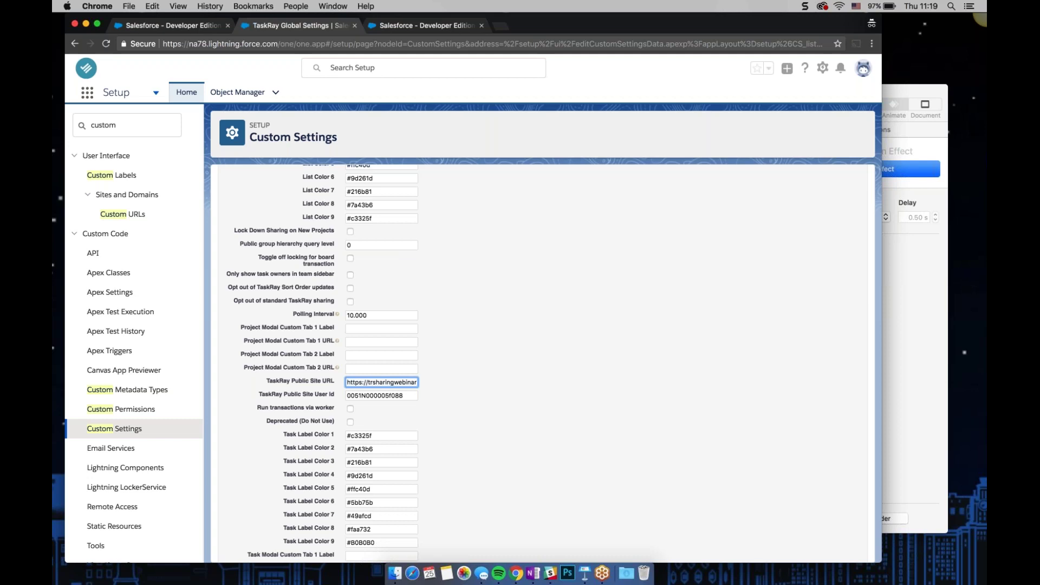
{"action": "scroll", "coordinate": [360, 383], "scroll_direction": "up", "scroll_amount": 10}
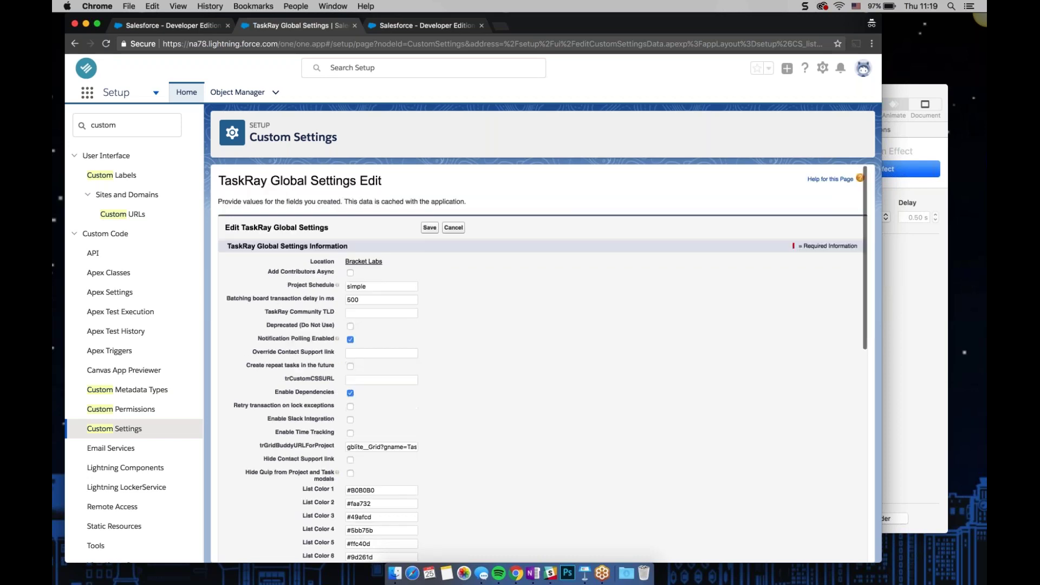
{"action": "left_click", "coordinate": [430, 228]}
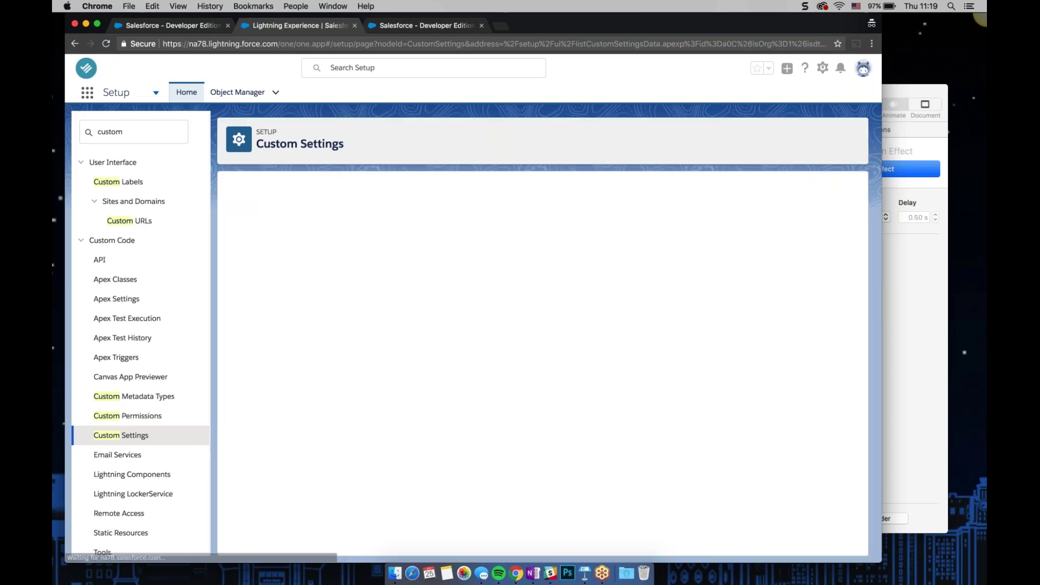
Switch to Keynote and present the Step 5 TaskRay Settings and Step 6 Add Fields slides, ending the slideshow there.
{"action": "left_click", "coordinate": [912, 343]}
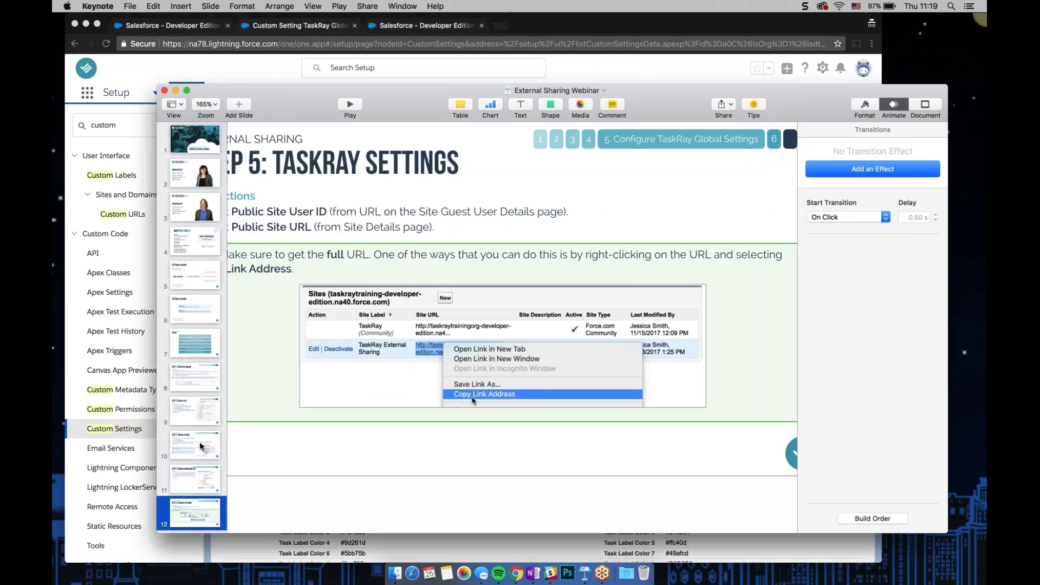
{"action": "left_click", "coordinate": [194, 478]}
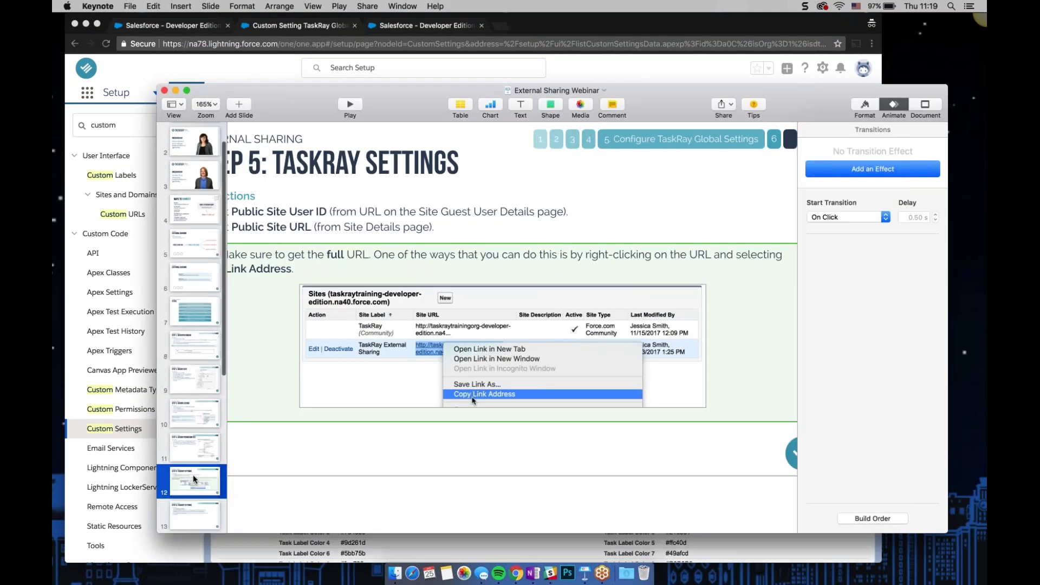
{"action": "left_click", "coordinate": [346, 106]}
{"action": "left_click", "coordinate": [347, 107]}
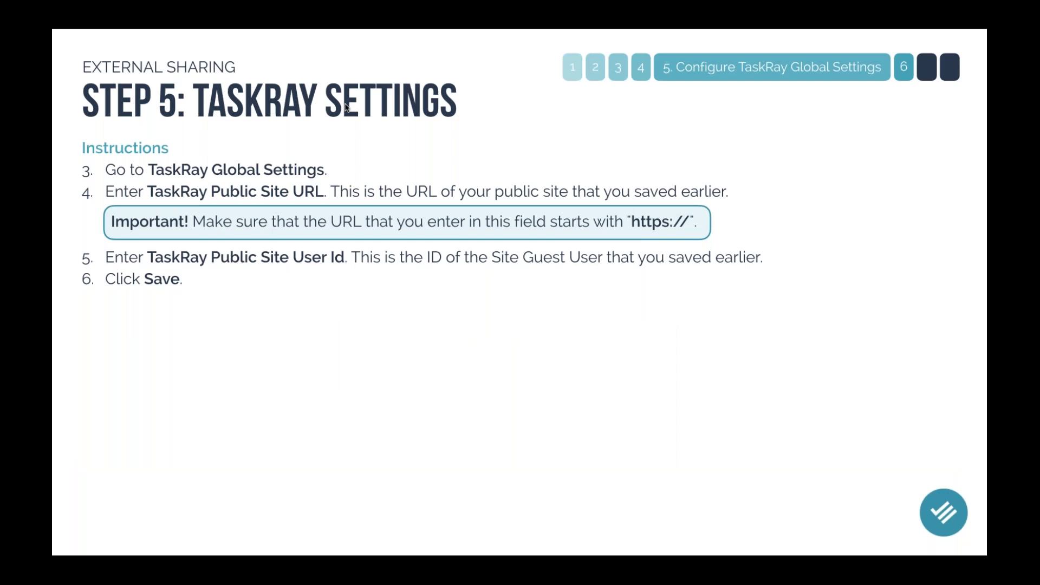
{"action": "left_click", "coordinate": [227, 203]}
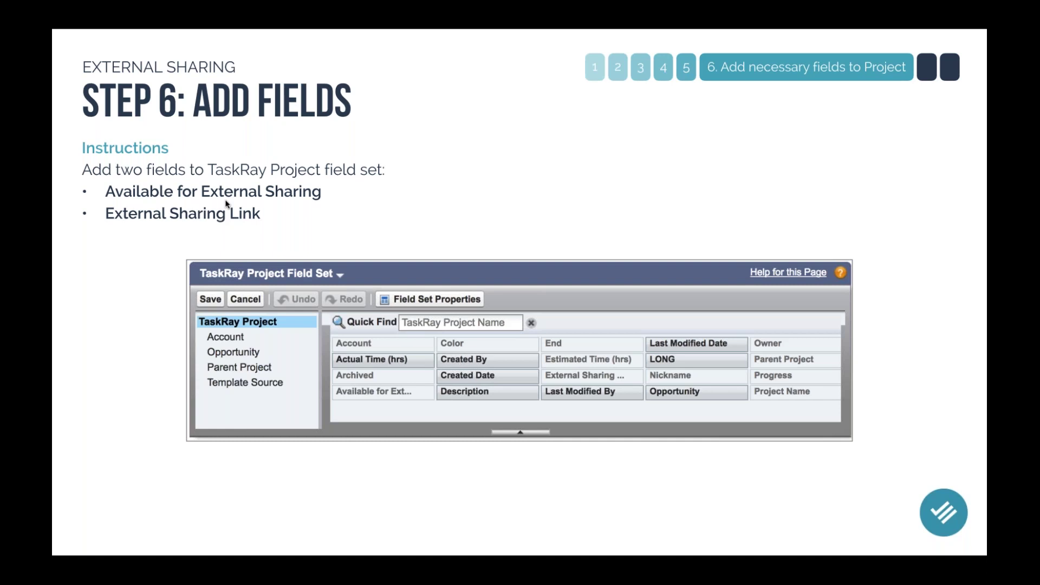
{"action": "key", "text": "Escape"}
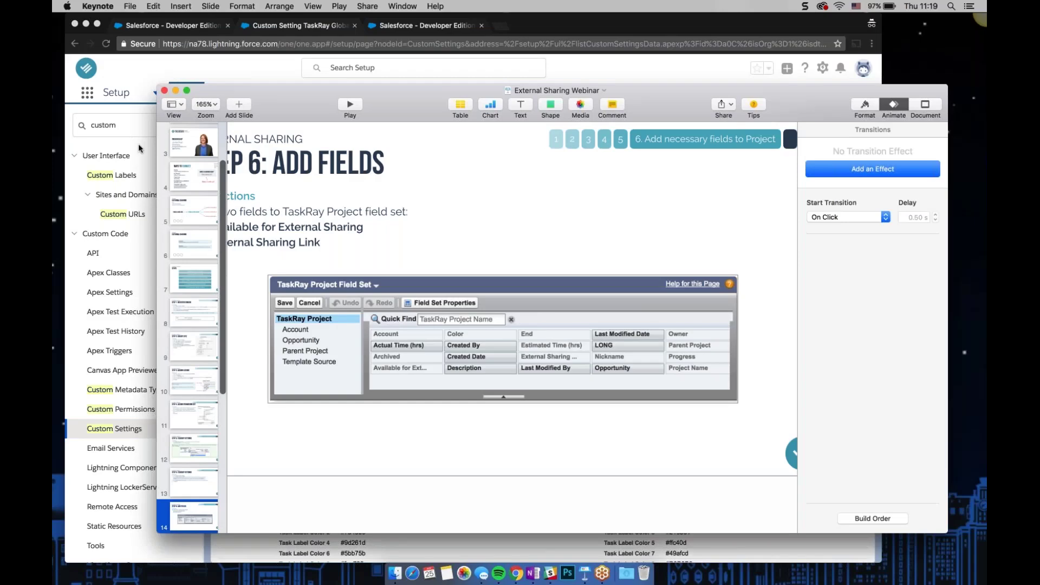
Return to Chrome, close the extra Sites browser tab and switch to Salesforce Classic.
{"action": "left_click", "coordinate": [138, 142]}
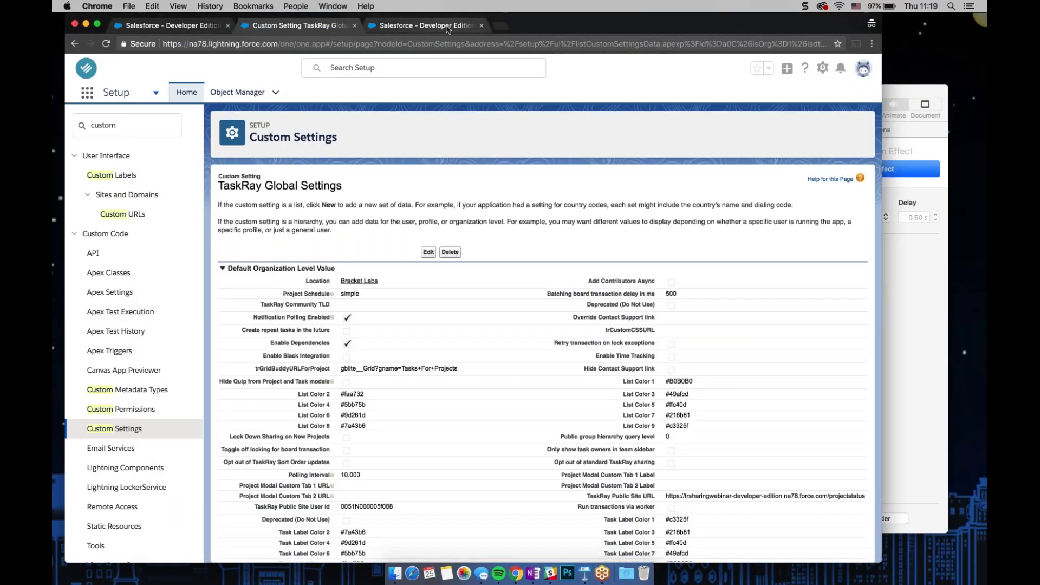
{"action": "left_click", "coordinate": [466, 25]}
{"action": "left_click", "coordinate": [481, 25]}
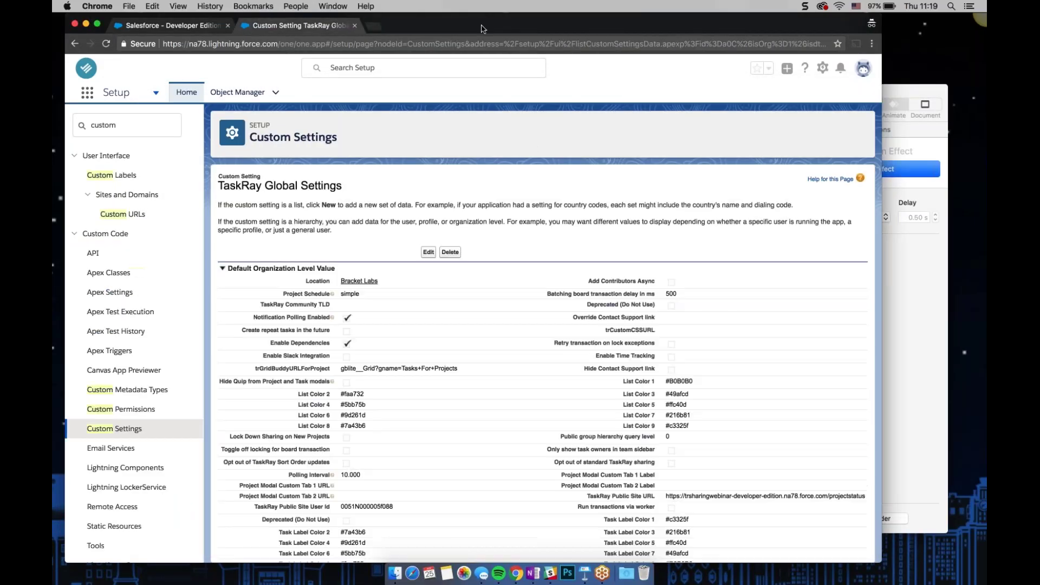
{"action": "left_click", "coordinate": [862, 75]}
{"action": "left_click", "coordinate": [727, 171]}
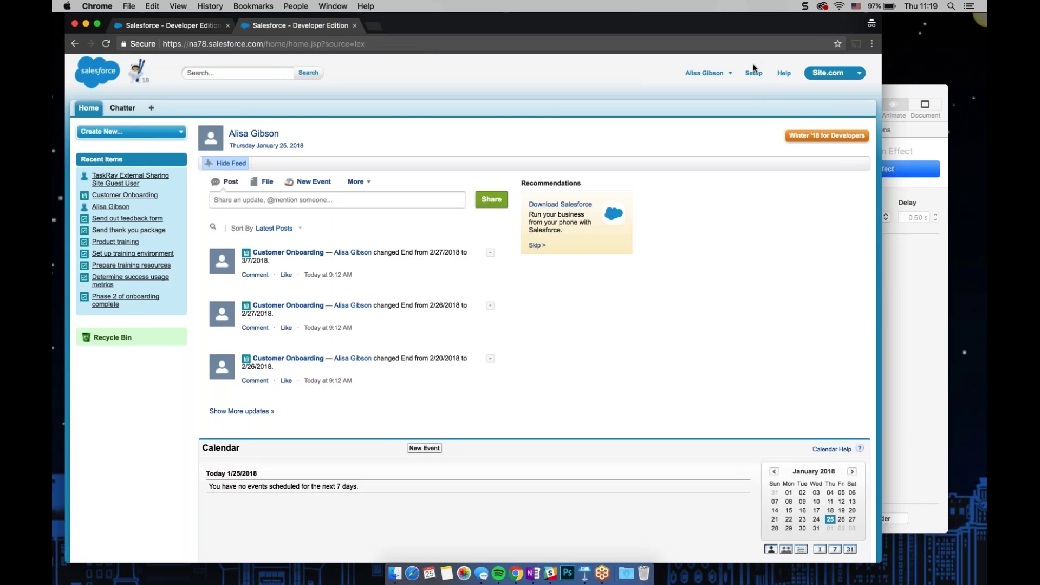
Find the custom Objects page in Setup and open the TaskRay Project object.
{"action": "left_click", "coordinate": [753, 70]}
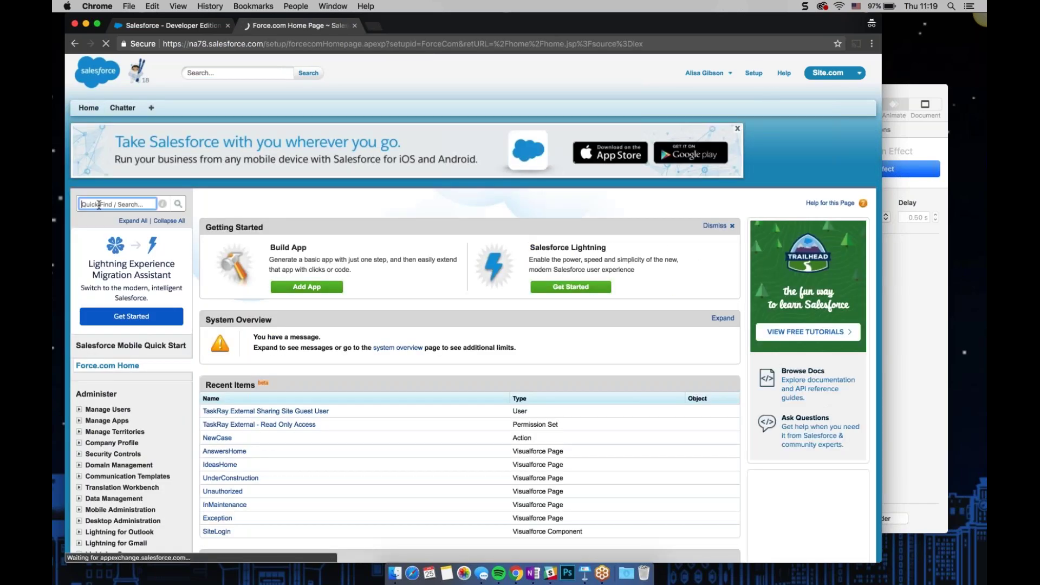
{"action": "type", "text": "obje"}
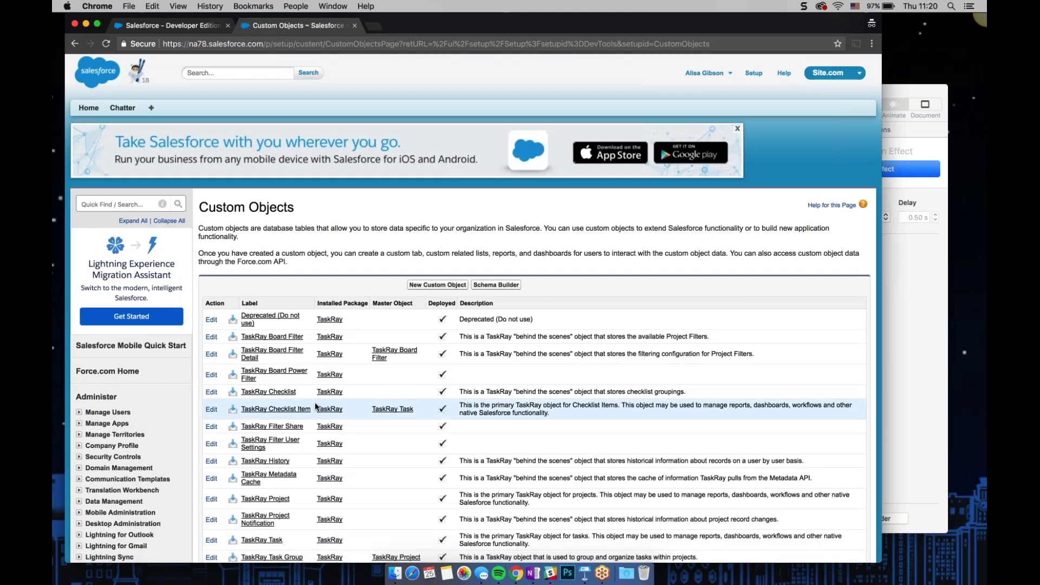
{"action": "scroll", "coordinate": [316, 406], "scroll_direction": "down", "scroll_amount": 5}
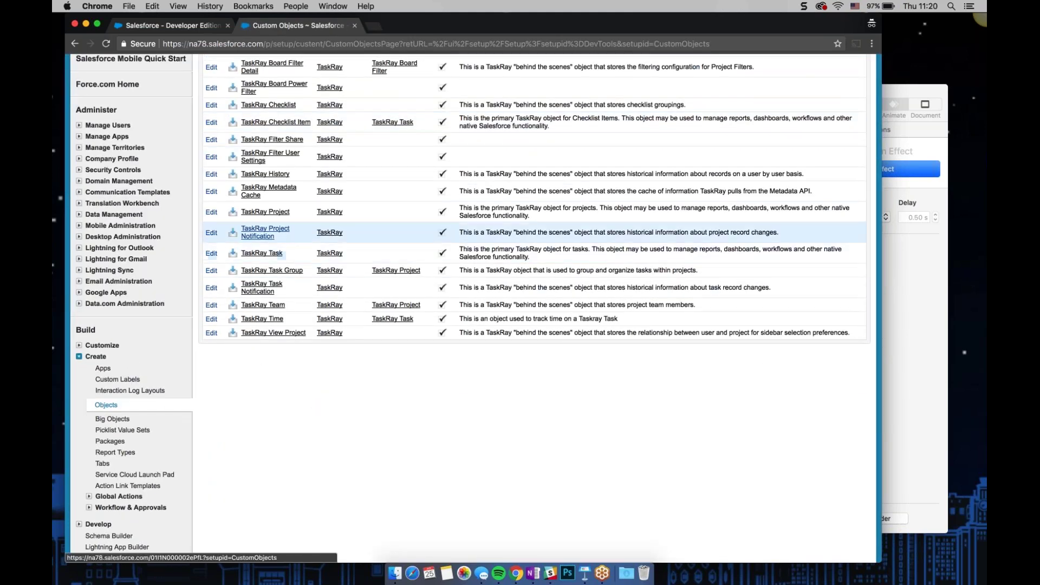
{"action": "left_click", "coordinate": [258, 215]}
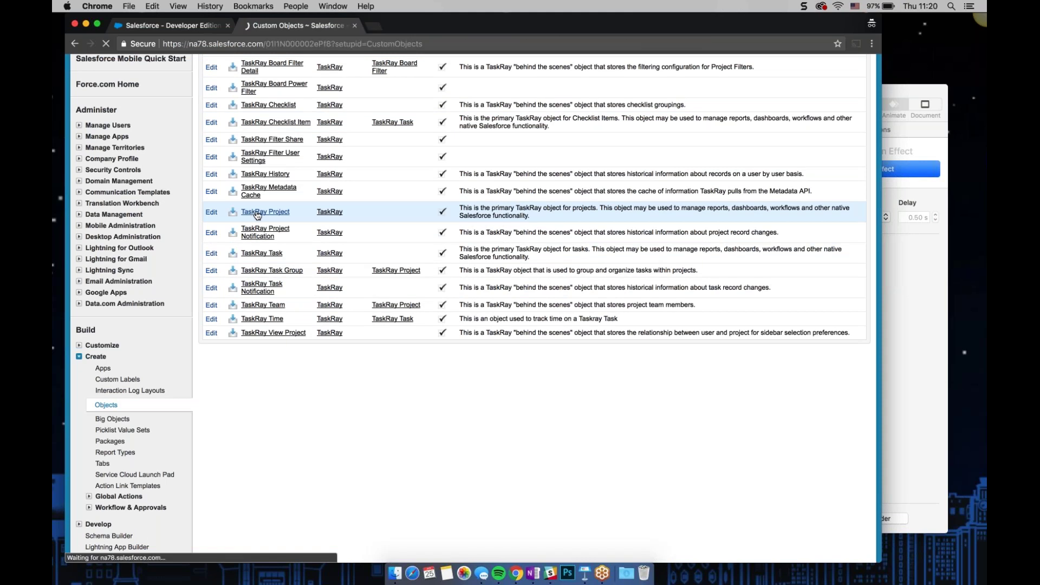
Open the TaskRay Project Field Set of the TaskRay Project object for editing.
{"action": "scroll", "coordinate": [257, 215], "scroll_direction": "down", "scroll_amount": 3}
{"action": "scroll", "coordinate": [270, 245], "scroll_direction": "down", "scroll_amount": 5}
{"action": "scroll", "coordinate": [251, 245], "scroll_direction": "down", "scroll_amount": 7}
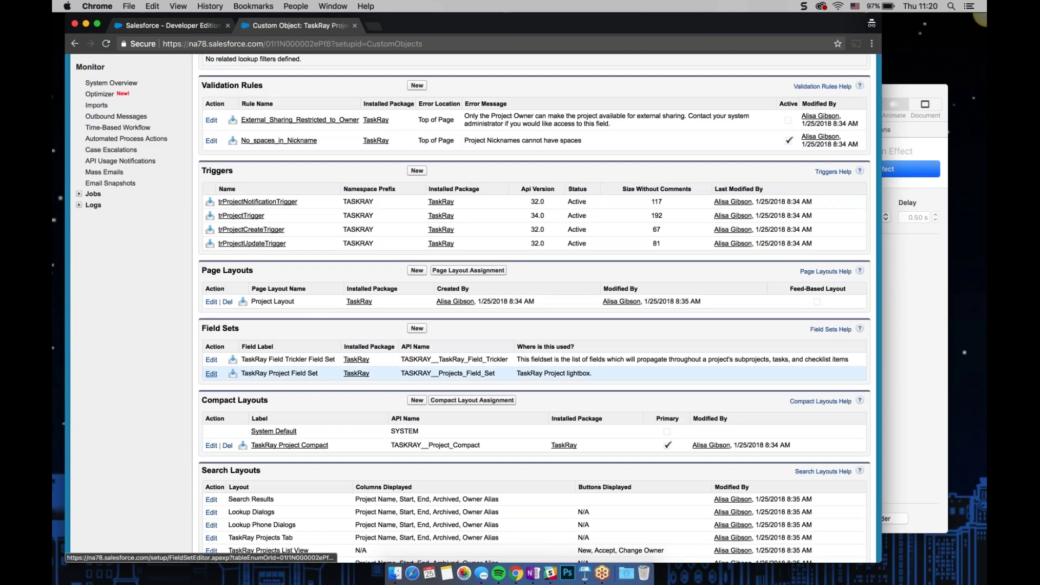
{"action": "left_click", "coordinate": [211, 374]}
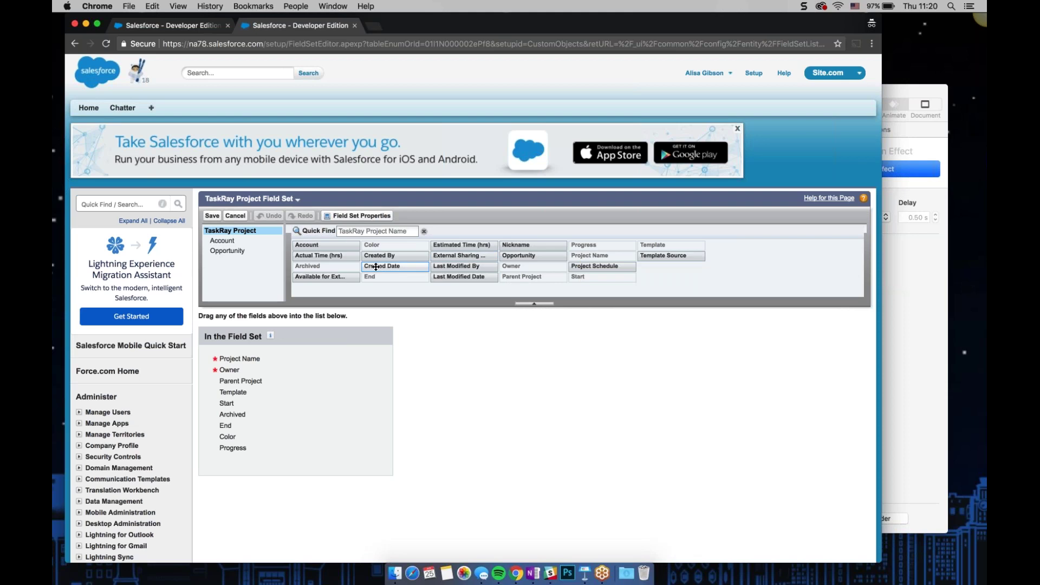
Add Available for External Sharing and External Sharing Link to the end of the field set and save it.
{"action": "left_click_drag", "start_coordinate": [333, 276], "coordinate": [295, 462]}
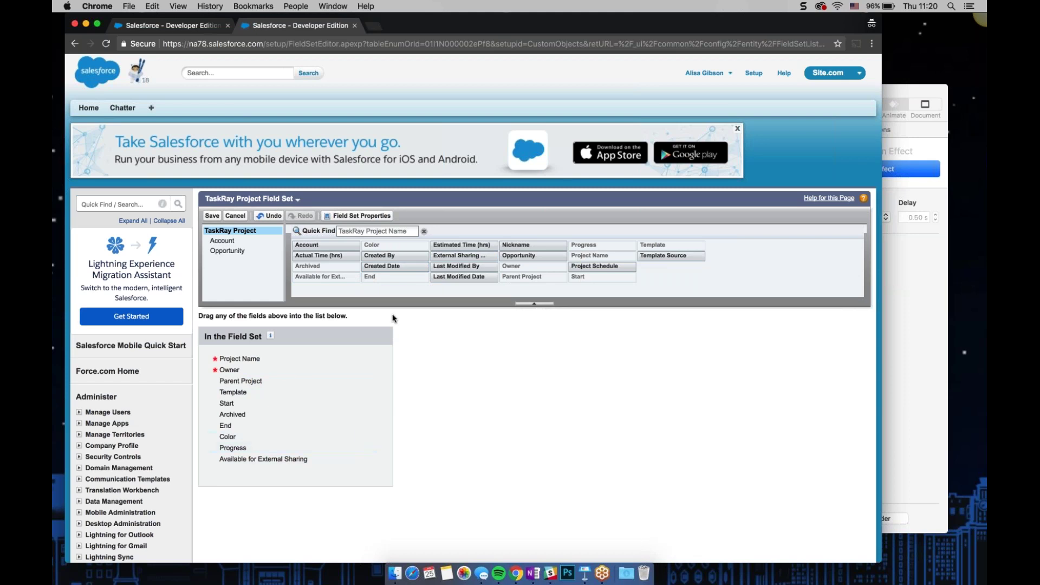
{"action": "left_click_drag", "start_coordinate": [447, 255], "coordinate": [352, 470]}
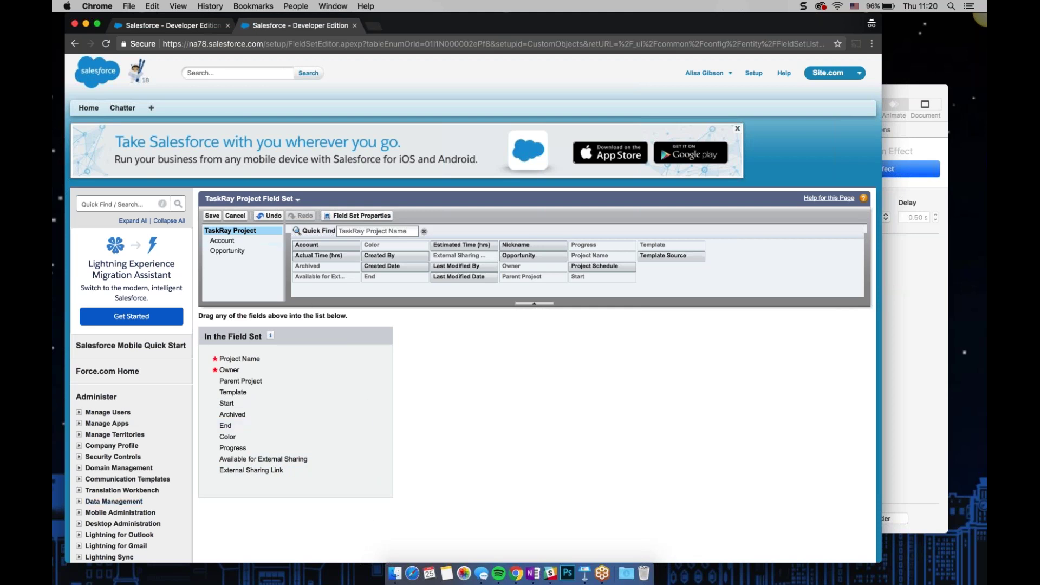
{"action": "left_click", "coordinate": [211, 215]}
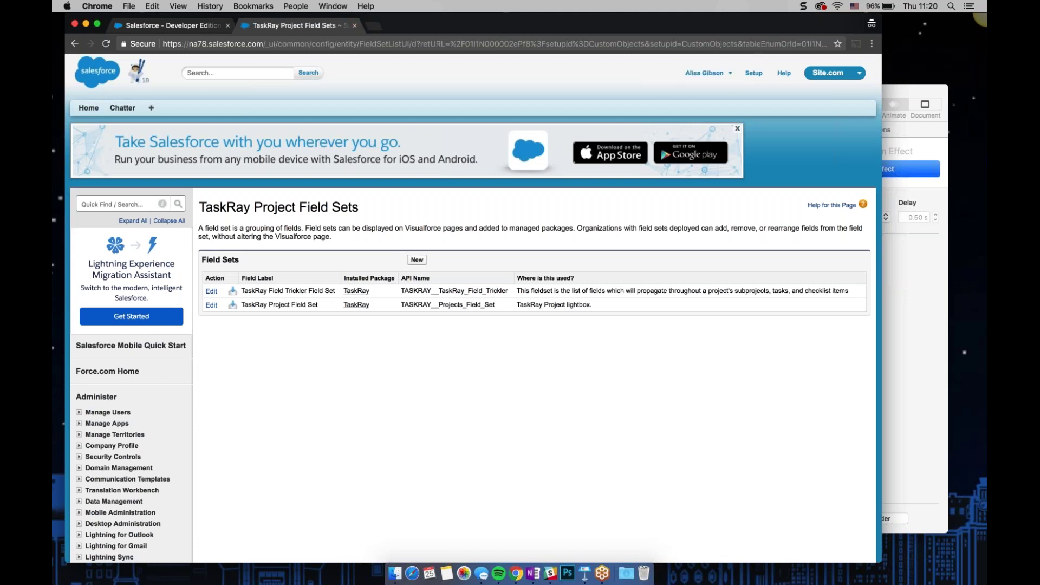
Switch to Keynote, select the Using the Feature slide and return to Chrome.
{"action": "left_click", "coordinate": [905, 328]}
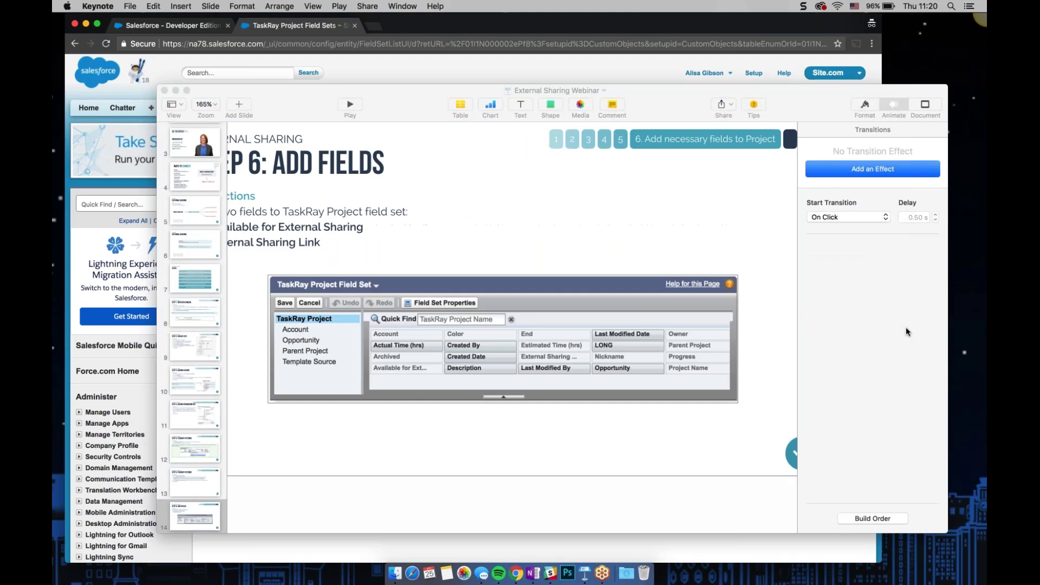
{"action": "scroll", "coordinate": [190, 488], "scroll_direction": "down", "scroll_amount": 1}
{"action": "left_click", "coordinate": [187, 520]}
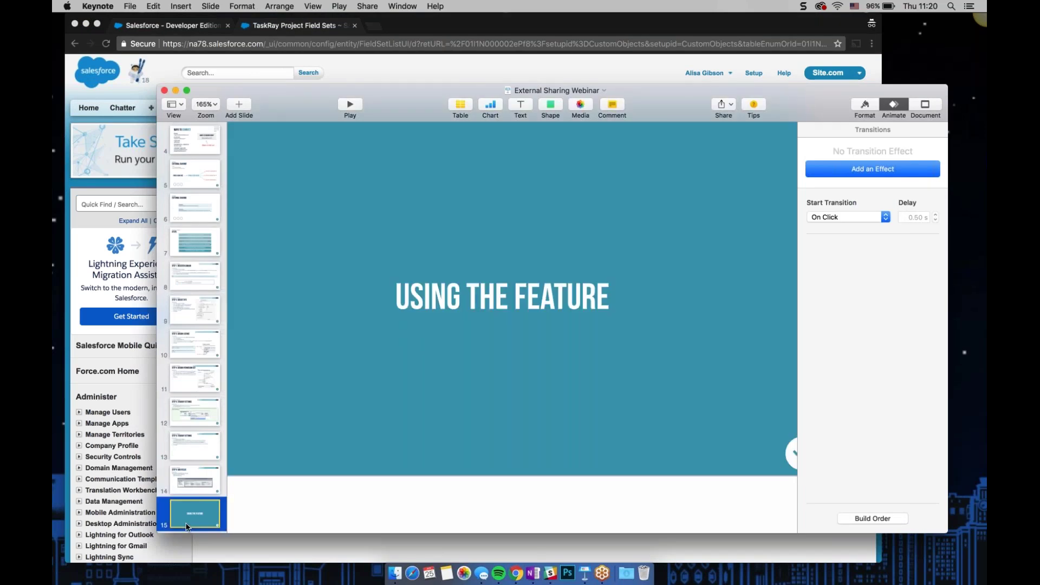
{"action": "left_click", "coordinate": [239, 547]}
Switch to Lightning Experience and open the TaskRay board.
{"action": "left_click", "coordinate": [716, 72]}
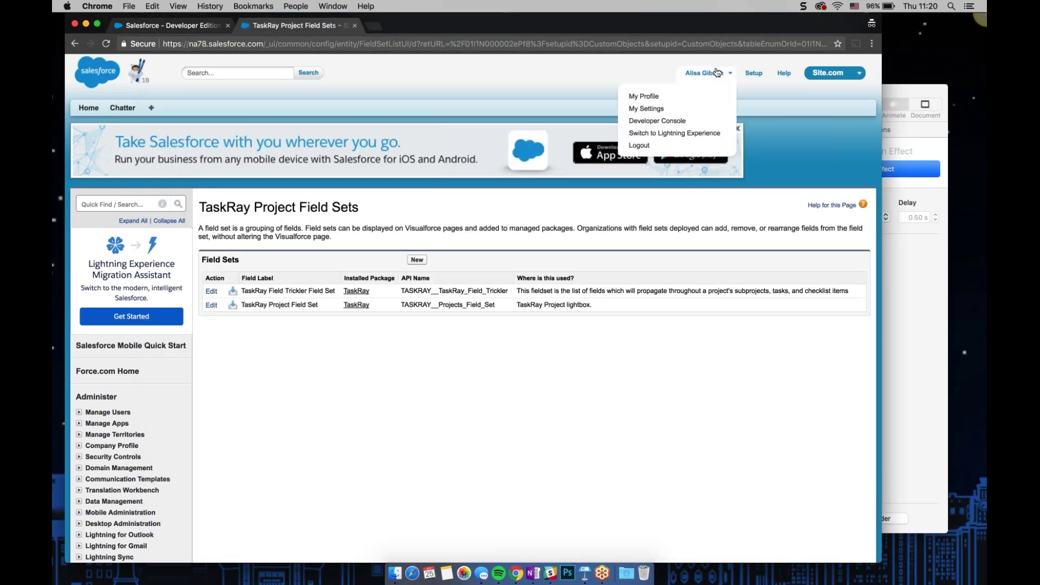
{"action": "left_click", "coordinate": [698, 132]}
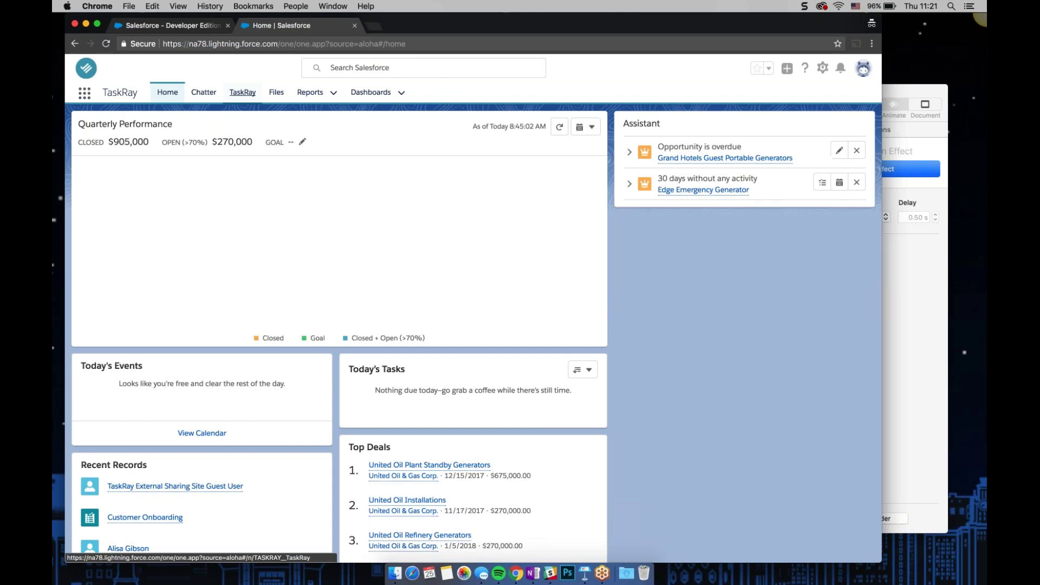
{"action": "left_click", "coordinate": [241, 94]}
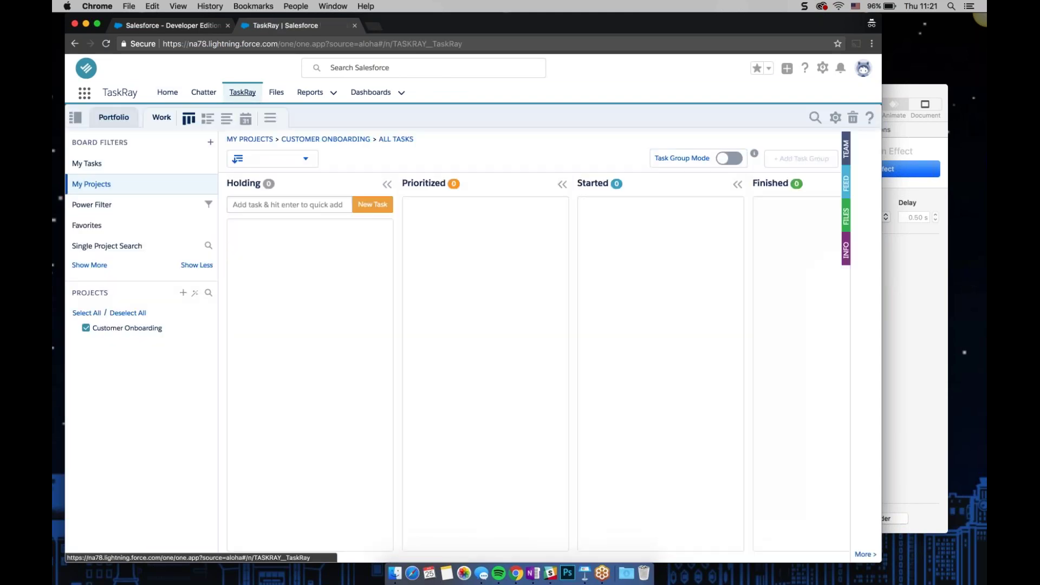
{"action": "scroll", "coordinate": [533, 374], "scroll_direction": "right", "scroll_amount": 5}
{"action": "scroll", "coordinate": [534, 373], "scroll_direction": "left", "scroll_amount": 5}
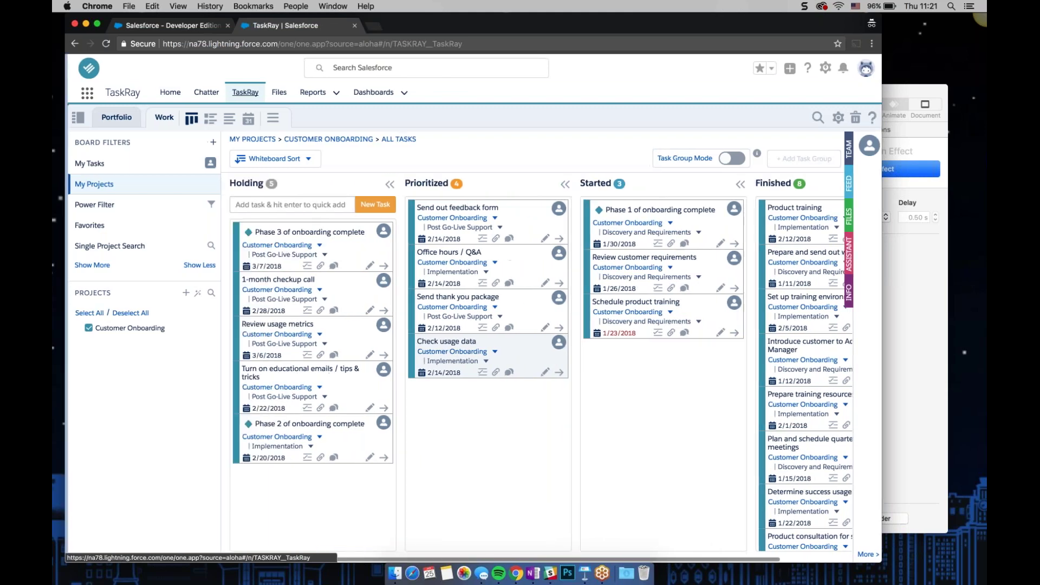
Open the Customer Onboarding project, enable Available for External Sharing and save the project.
{"action": "left_click", "coordinate": [146, 328]}
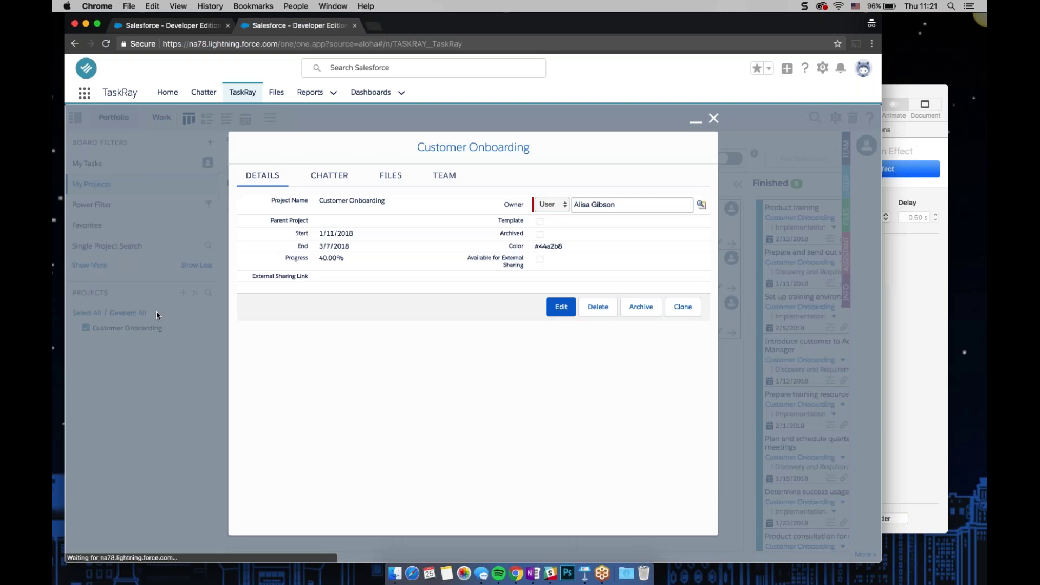
{"action": "left_click_drag", "start_coordinate": [473, 254], "coordinate": [515, 261]}
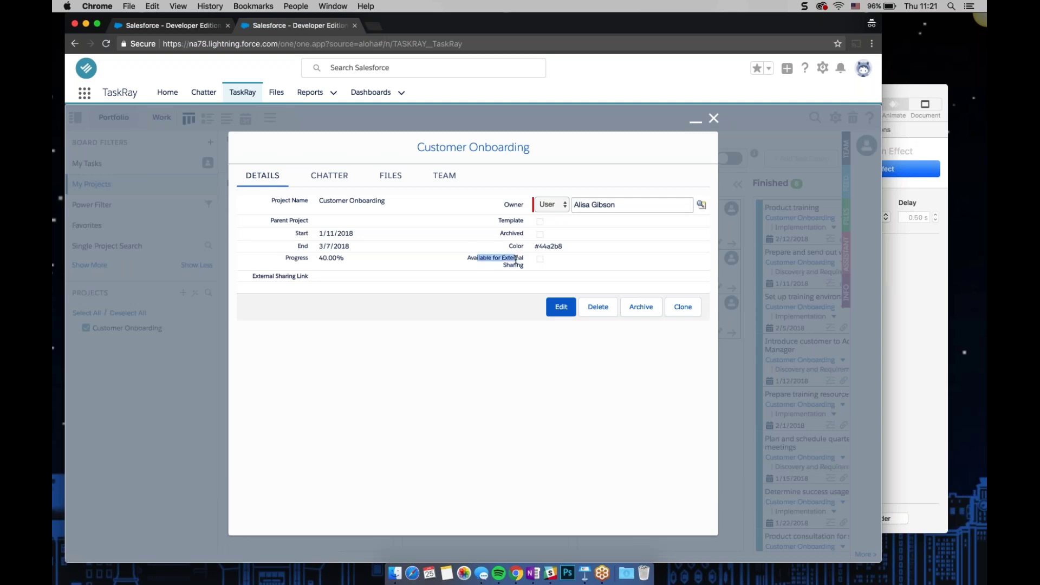
{"action": "left_click", "coordinate": [535, 370]}
{"action": "left_click", "coordinate": [561, 307]}
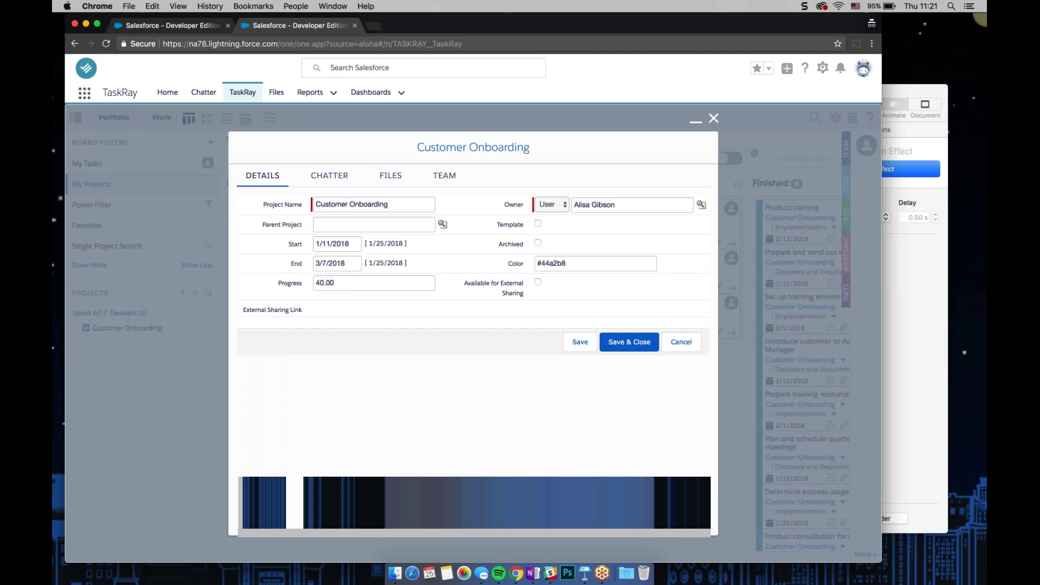
{"action": "left_click", "coordinate": [537, 282]}
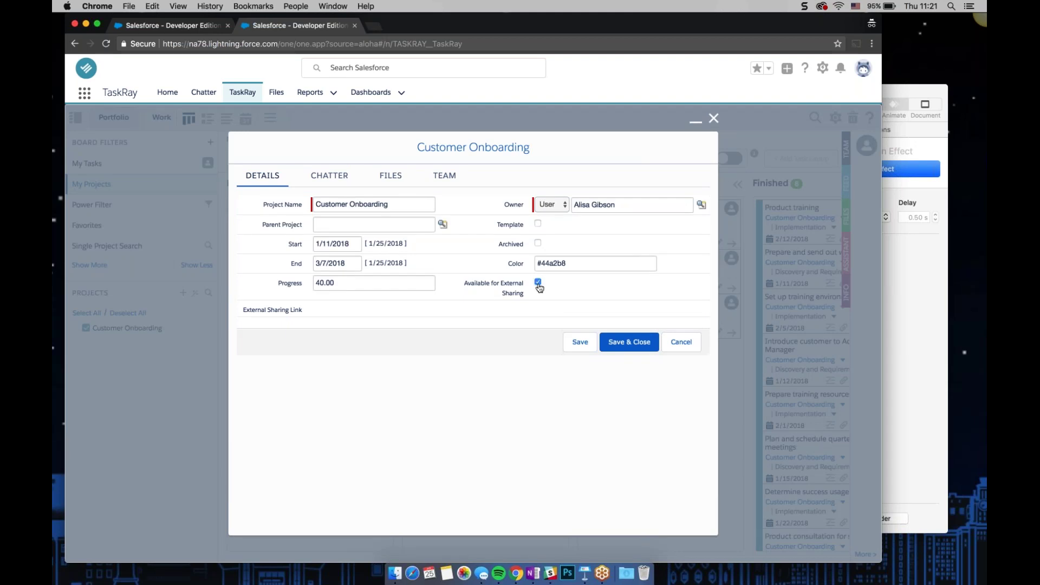
{"action": "left_click", "coordinate": [582, 347]}
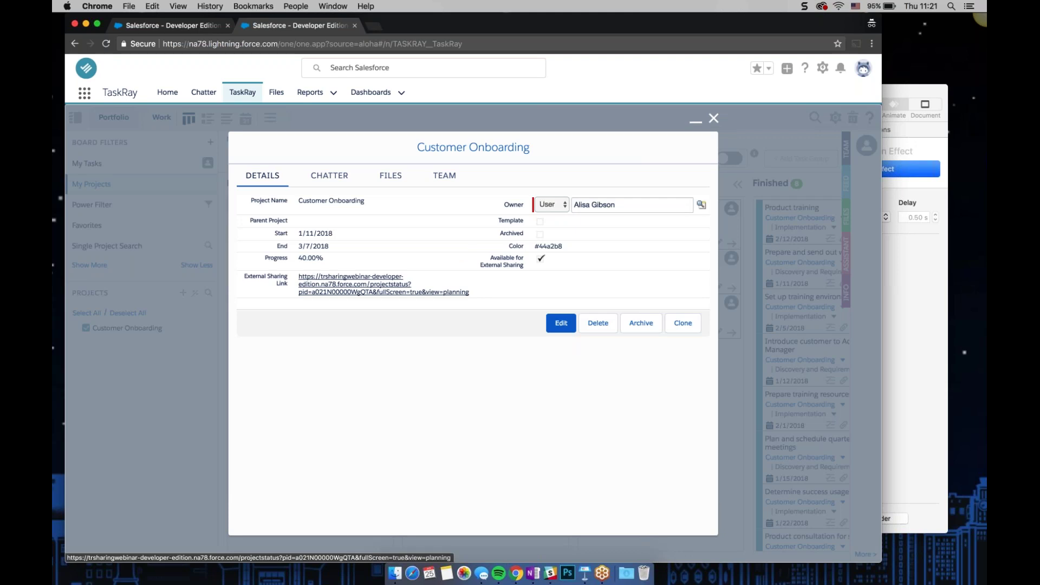
Open the project's external sharing link and expand Customer Onboarding to view its tasks on the timeline.
{"action": "left_click", "coordinate": [384, 285]}
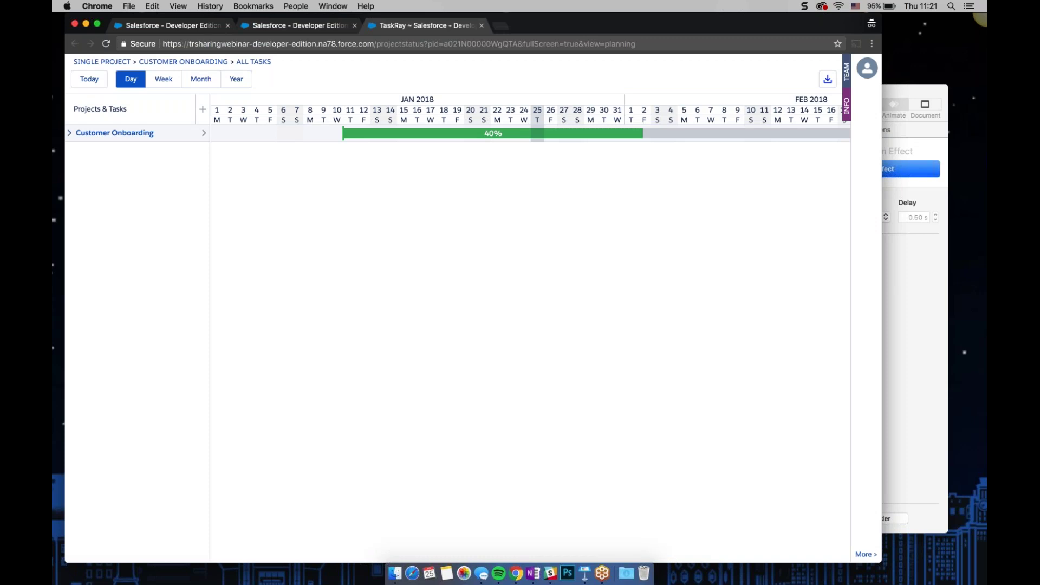
{"action": "left_click", "coordinate": [70, 133]}
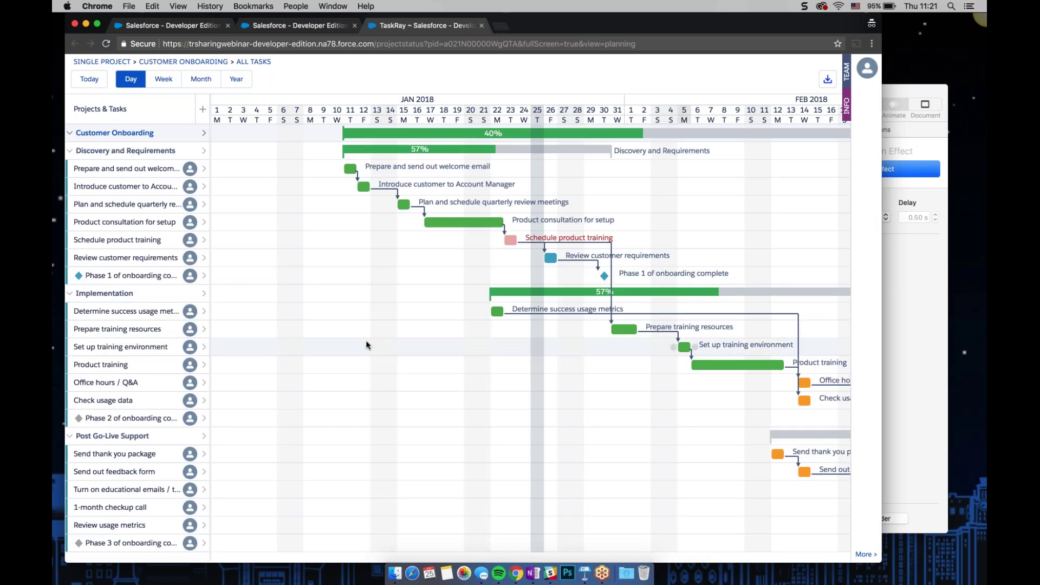
{"action": "scroll", "coordinate": [423, 314], "scroll_direction": "right", "scroll_amount": 5}
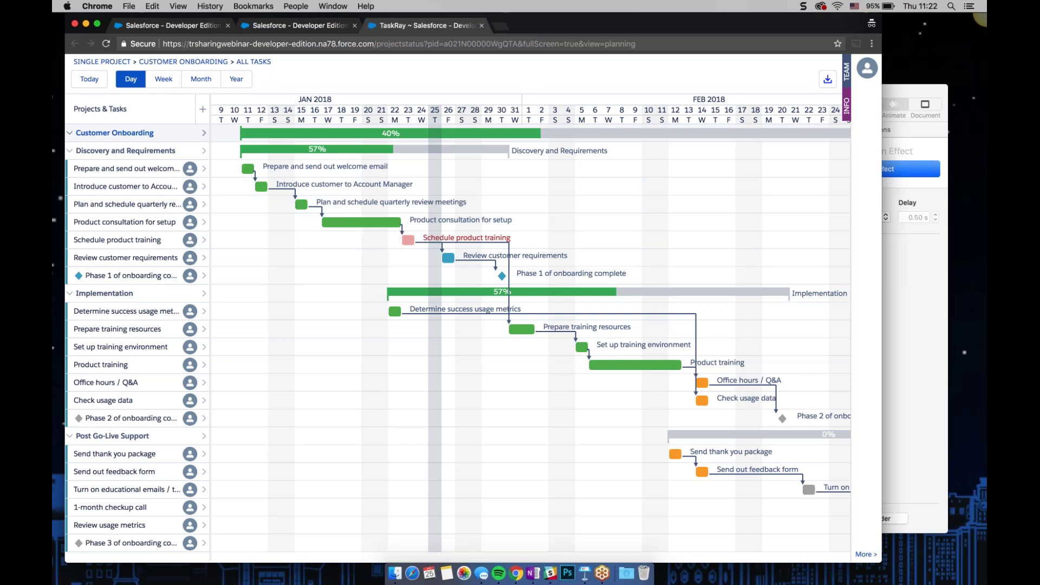
Review the shared project's Info insights and charts, set the chart type to Donut, and hide the Info pane.
{"action": "left_click", "coordinate": [847, 107]}
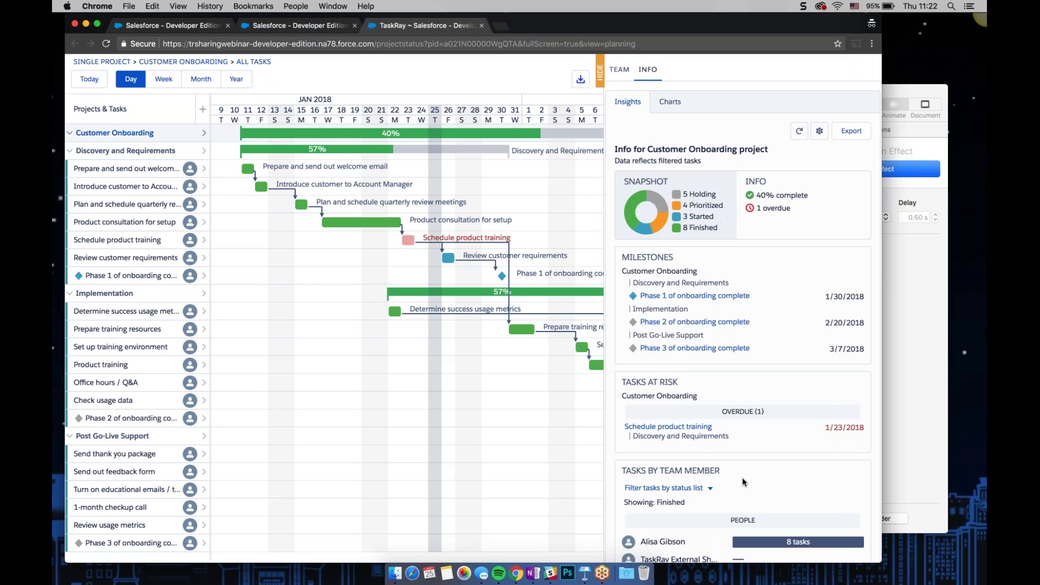
{"action": "scroll", "coordinate": [743, 481], "scroll_direction": "down", "scroll_amount": 1}
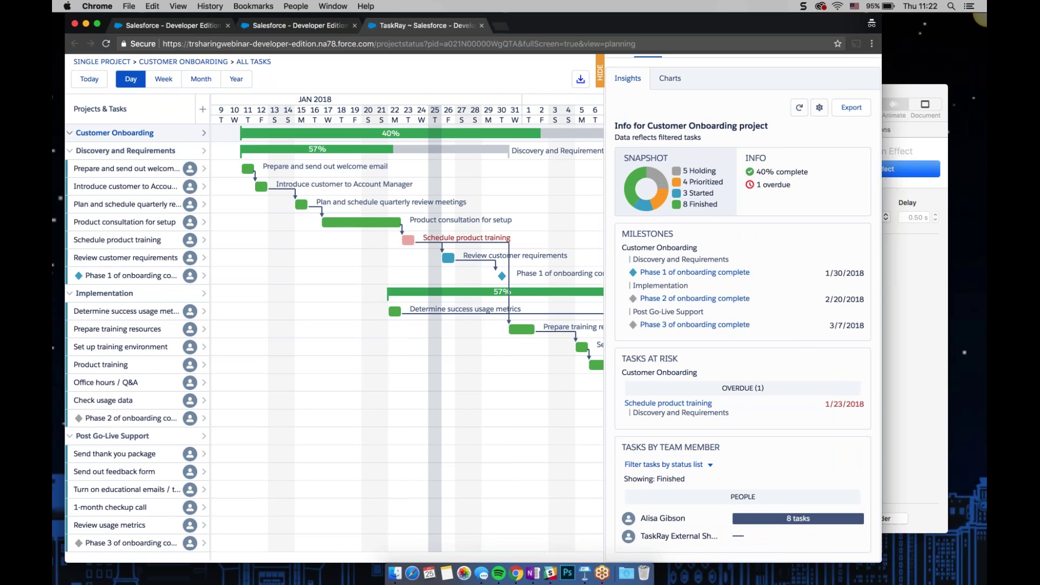
{"action": "scroll", "coordinate": [670, 103], "scroll_direction": "up", "scroll_amount": 1}
{"action": "left_click", "coordinate": [671, 103]}
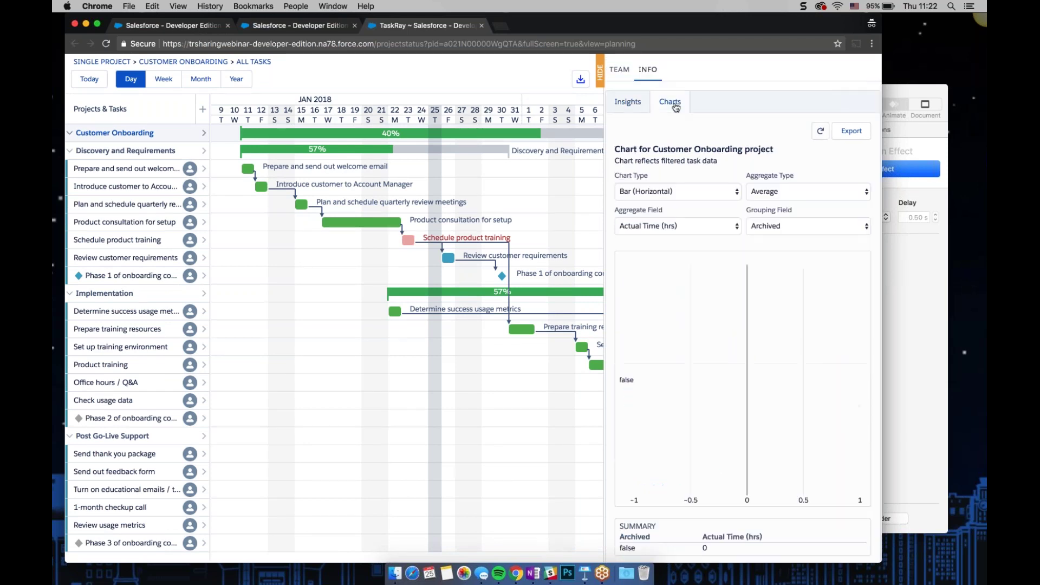
{"action": "left_click", "coordinate": [672, 192]}
{"action": "left_click", "coordinate": [670, 210]}
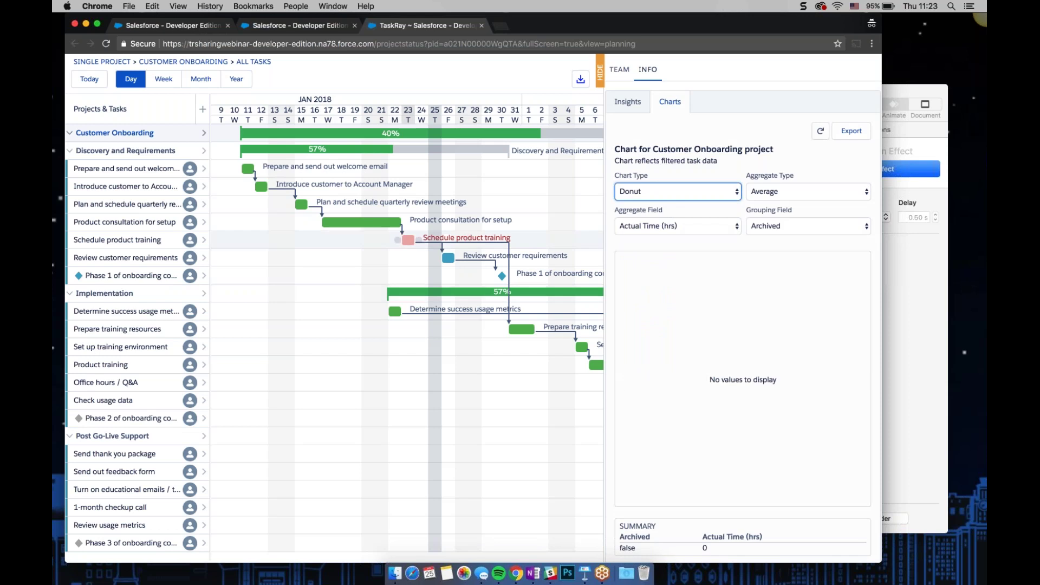
{"action": "left_click", "coordinate": [600, 72]}
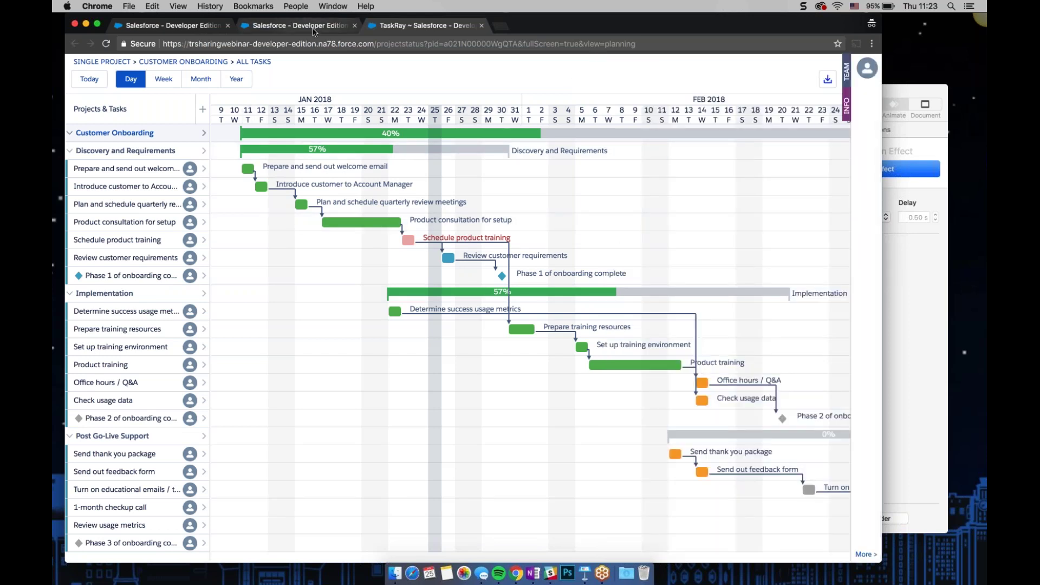
Return to the internal TaskRay browser tab and close the Customer Onboarding project details.
{"action": "left_click", "coordinate": [313, 28]}
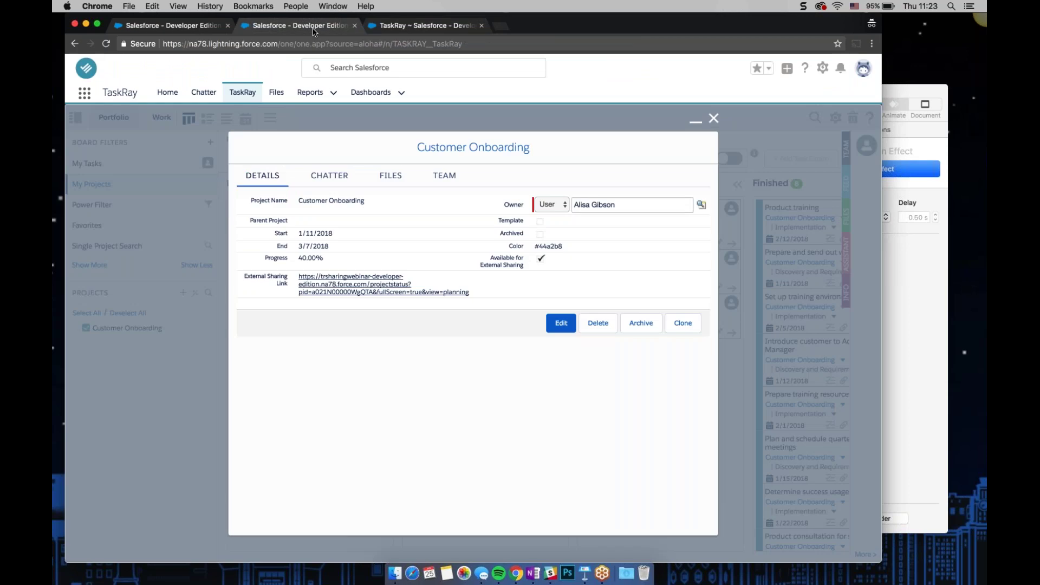
{"action": "left_click", "coordinate": [713, 118]}
{"action": "left_click", "coordinate": [900, 310]}
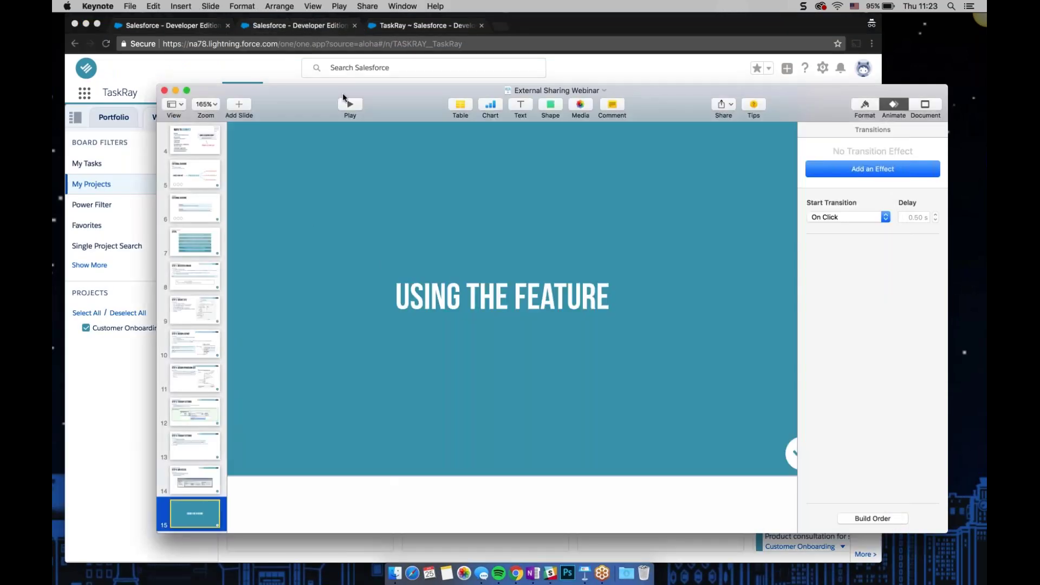
{"action": "left_click", "coordinate": [120, 374]}
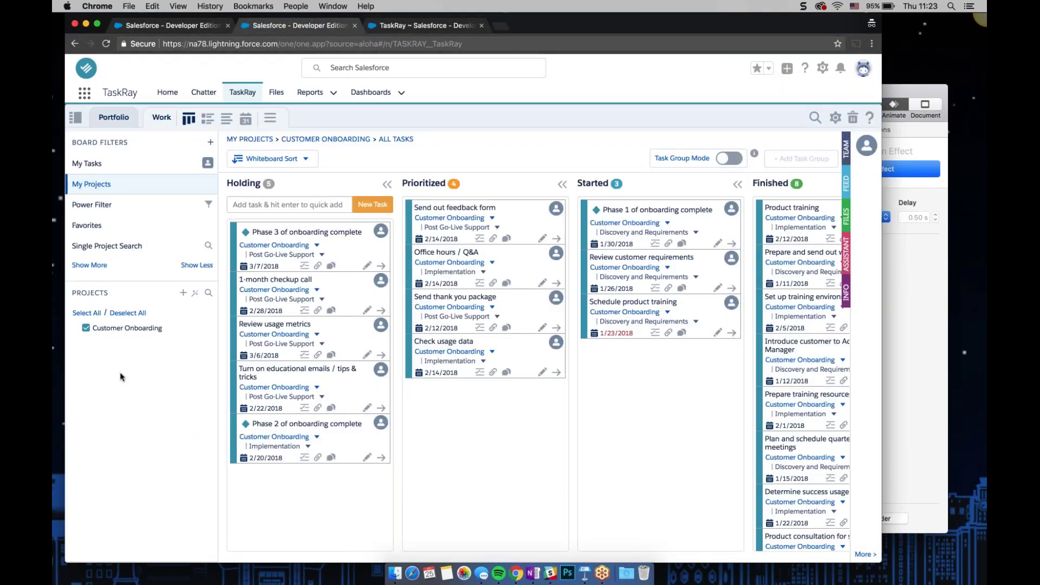
Reopen the Customer Onboarding project, disable Available for External Sharing and save the change.
{"action": "left_click", "coordinate": [145, 334]}
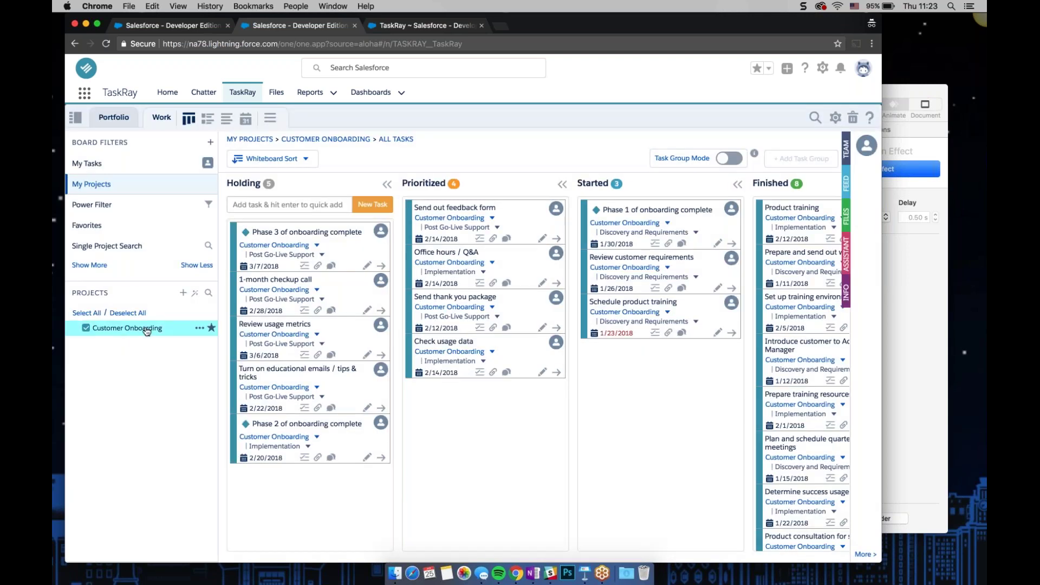
{"action": "left_click", "coordinate": [145, 329]}
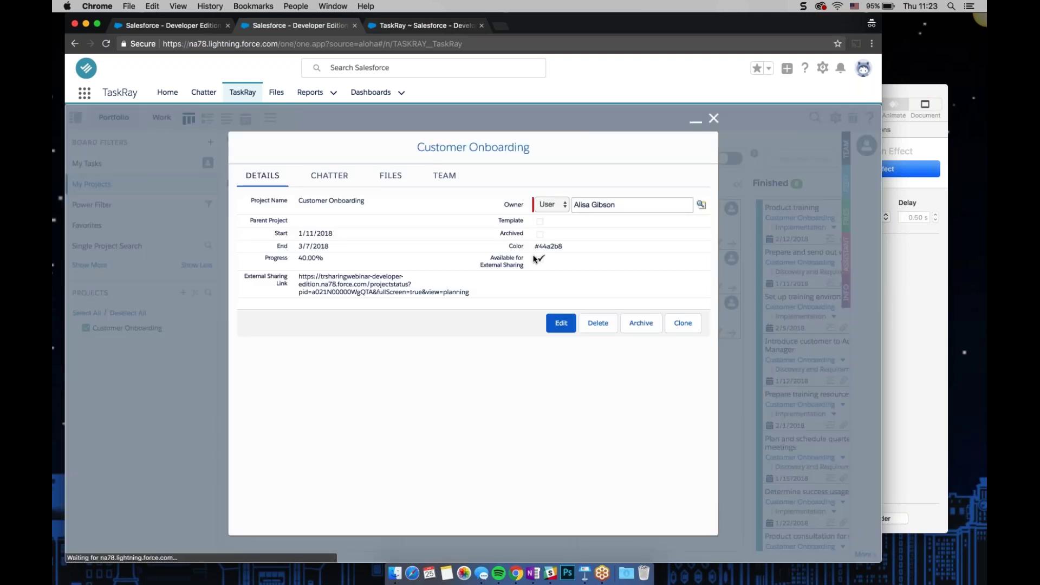
{"action": "double_click", "coordinate": [549, 262]}
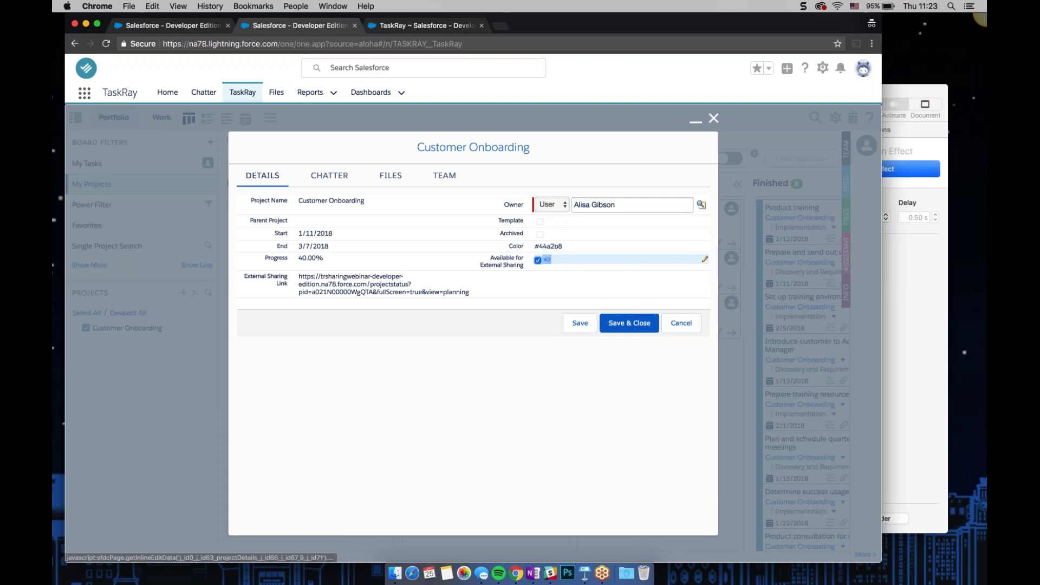
{"action": "left_click", "coordinate": [580, 323]}
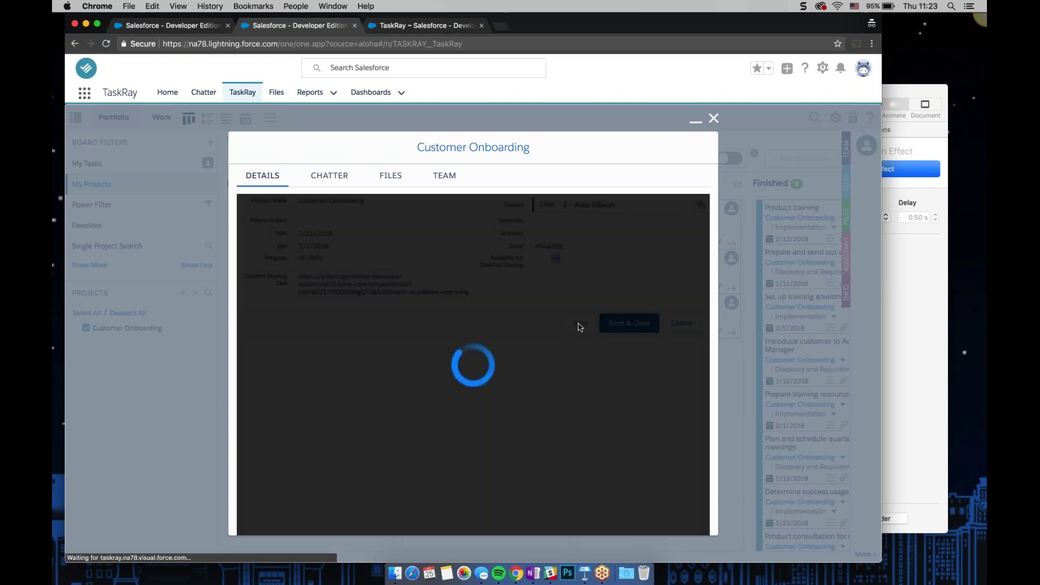
Check the Customer Onboarding details and the reloaded external sharing page, ending on the TaskRay board with the project closed.
{"action": "left_click", "coordinate": [135, 372]}
{"action": "left_click", "coordinate": [141, 328]}
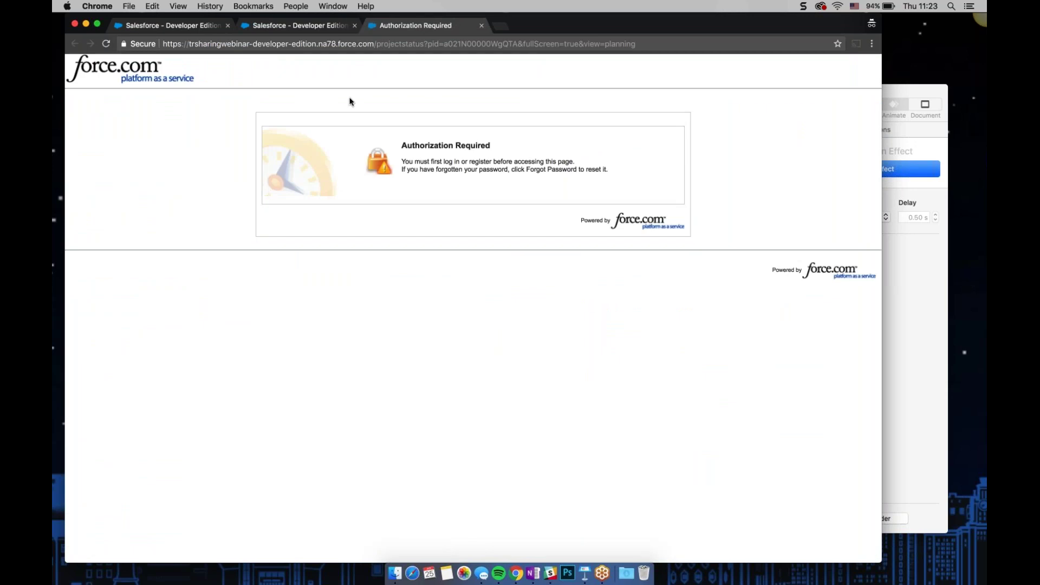
{"action": "left_click", "coordinate": [292, 29]}
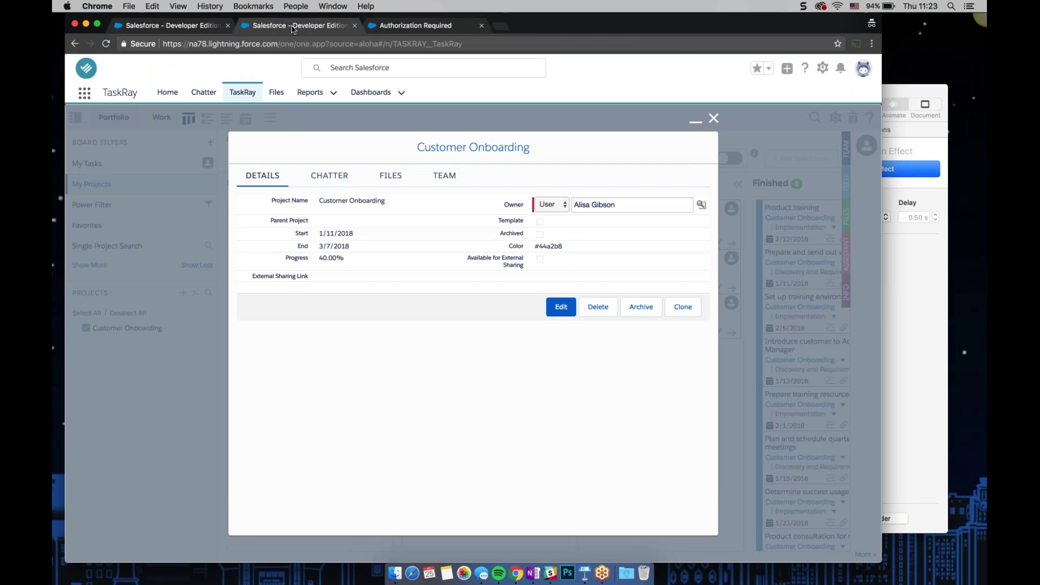
{"action": "left_click", "coordinate": [714, 119]}
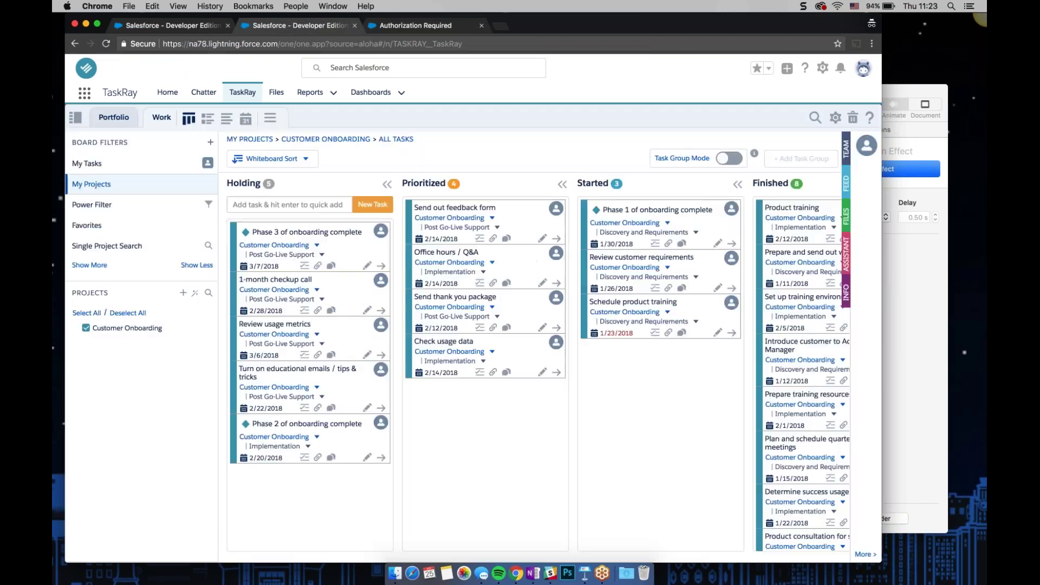
Switch to Keynote and present from the Using the Feature slide to the Optional Steps slide.
{"action": "key", "text": "super+Tab"}
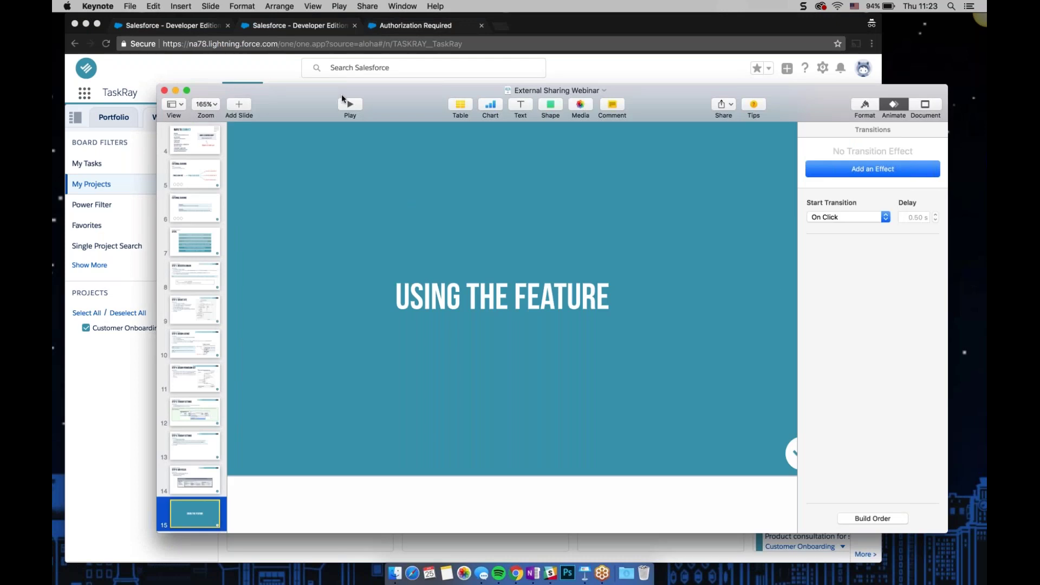
{"action": "left_click", "coordinate": [352, 105]}
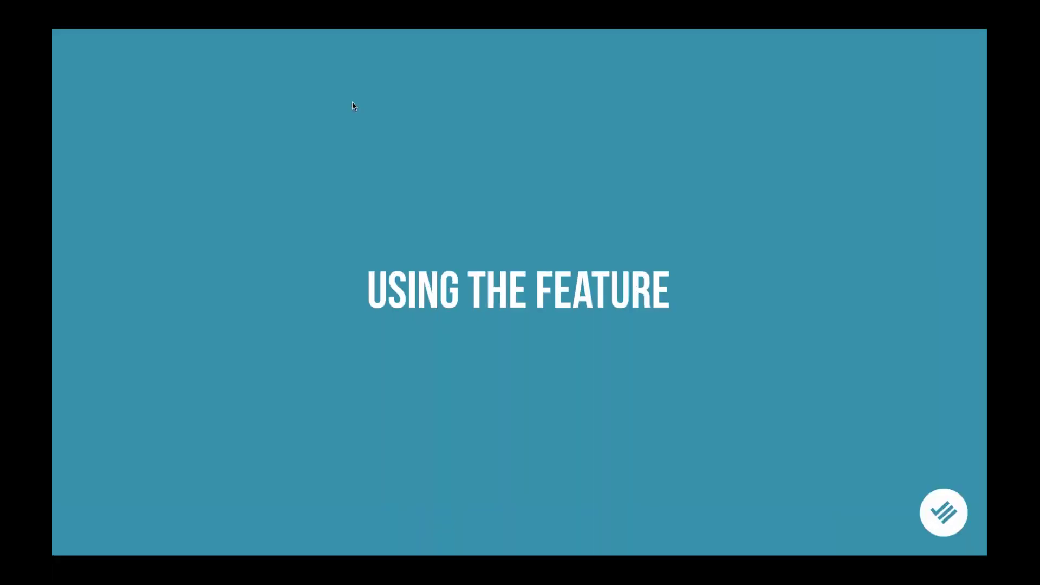
{"action": "left_click", "coordinate": [352, 102]}
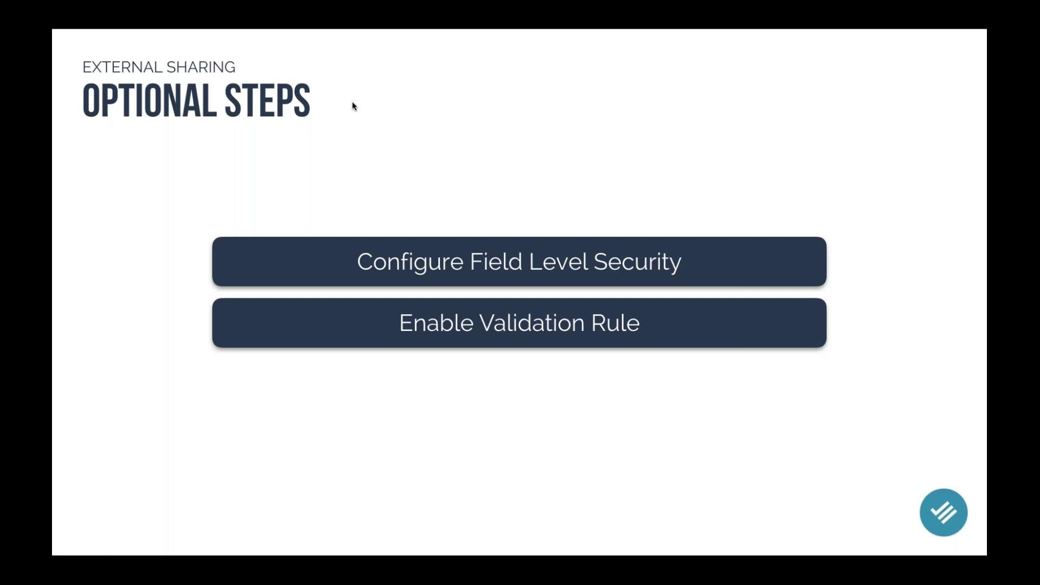